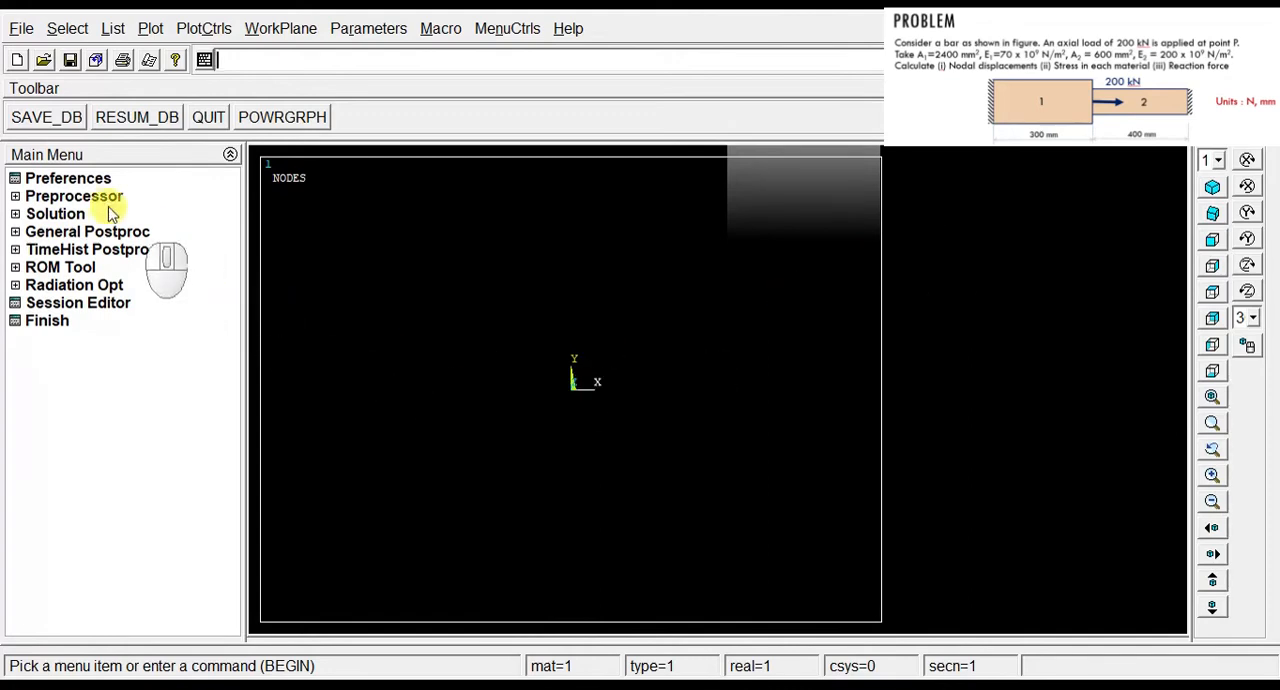
# Step: Set the analysis preferences to show only the Structural discipline
pyautogui.click(75, 182)
pyautogui.click(668, 217)
pyautogui.click(471, 517)
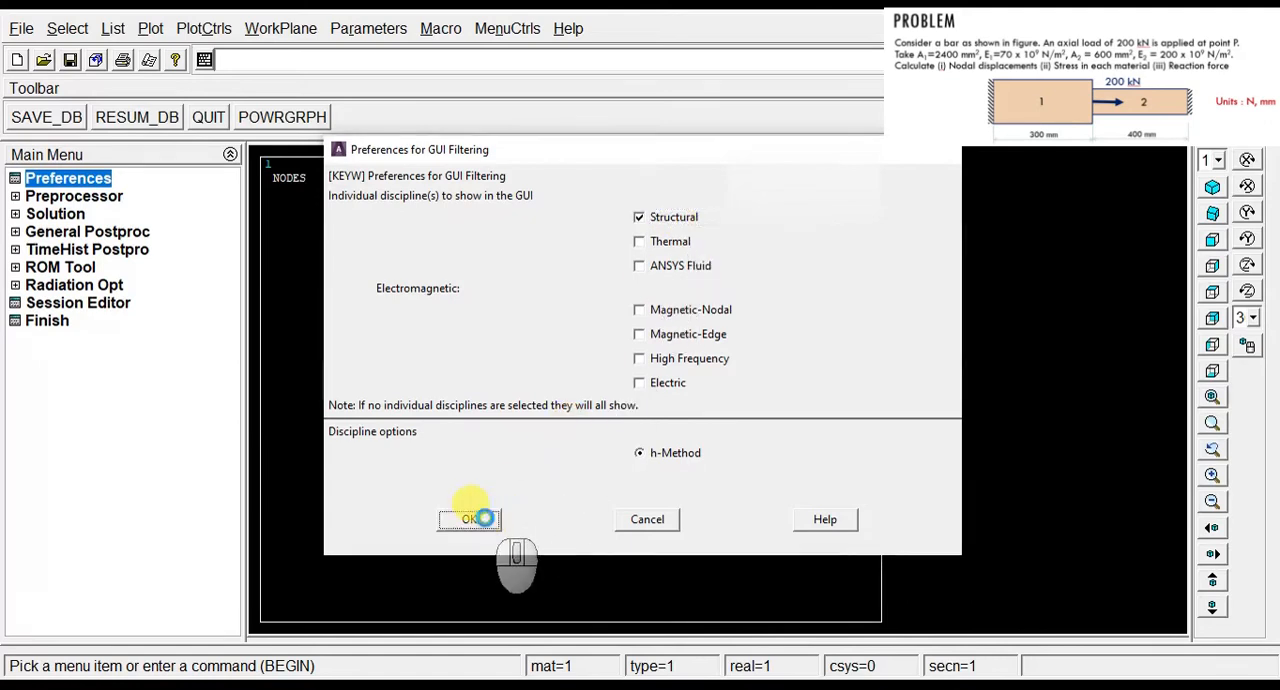
# Step: Add the Link 3D finit stn 180 element to the model as element type 1
pyautogui.click(95, 196)
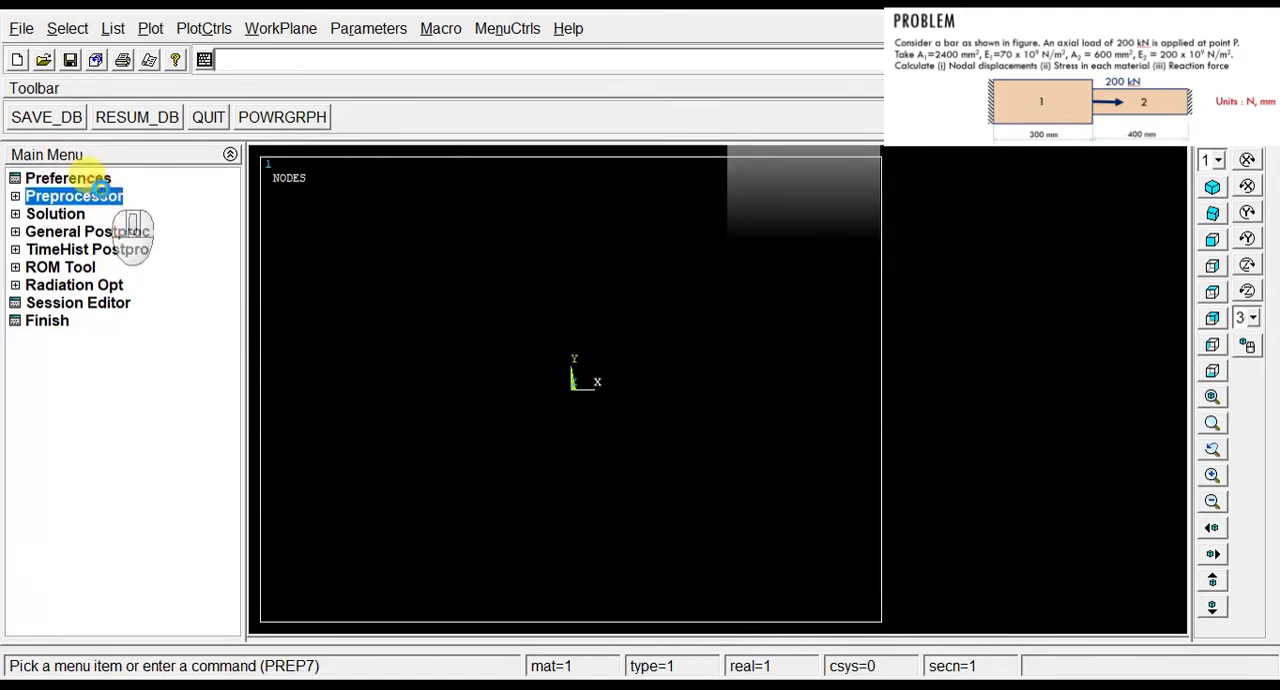
pyautogui.click(114, 216)
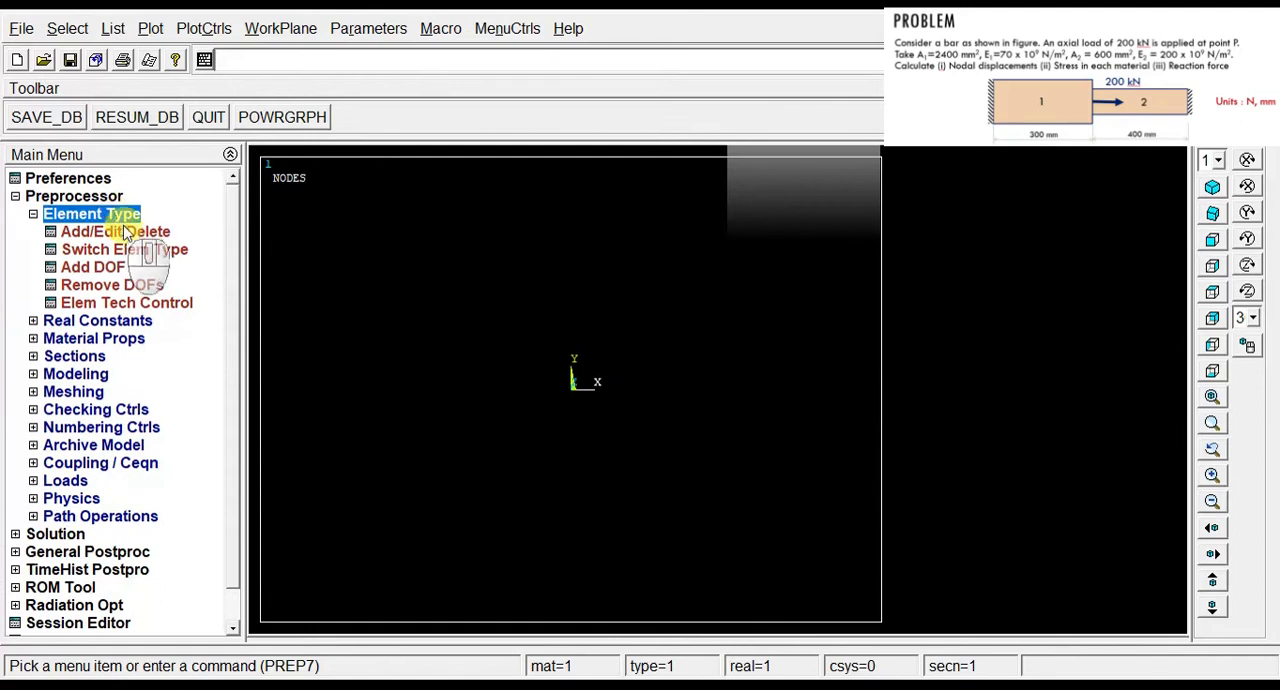
pyautogui.click(129, 234)
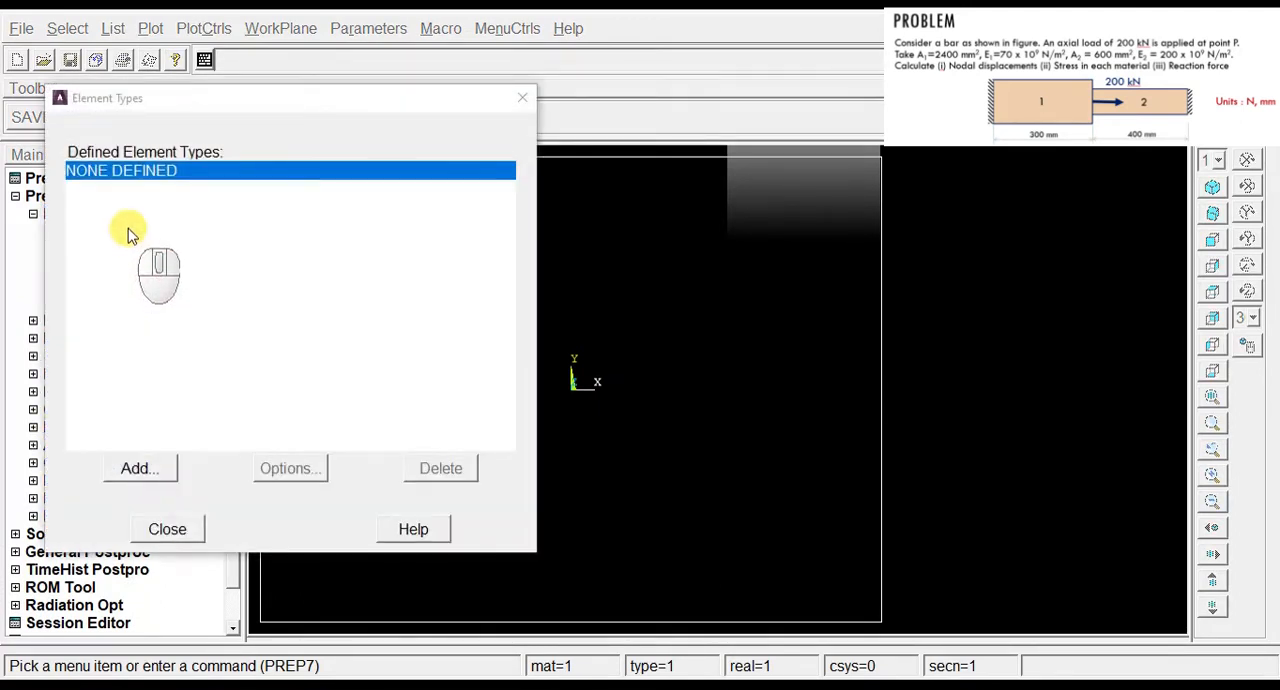
pyautogui.click(152, 467)
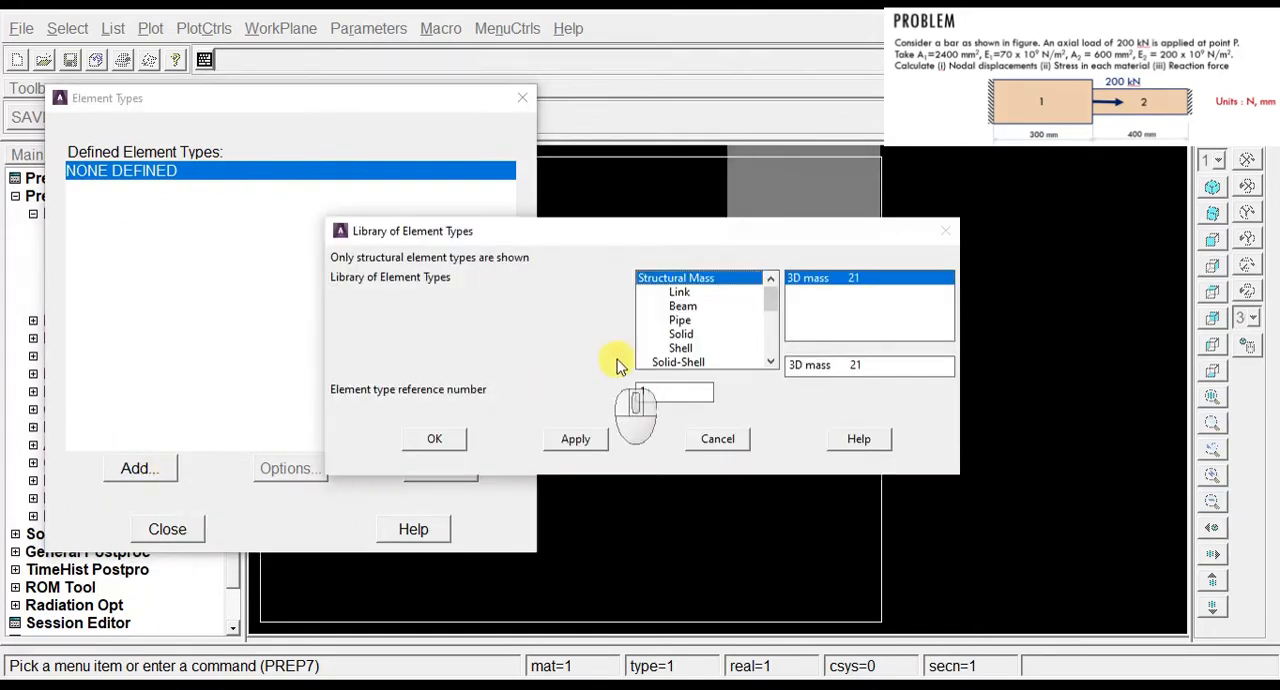
pyautogui.click(680, 292)
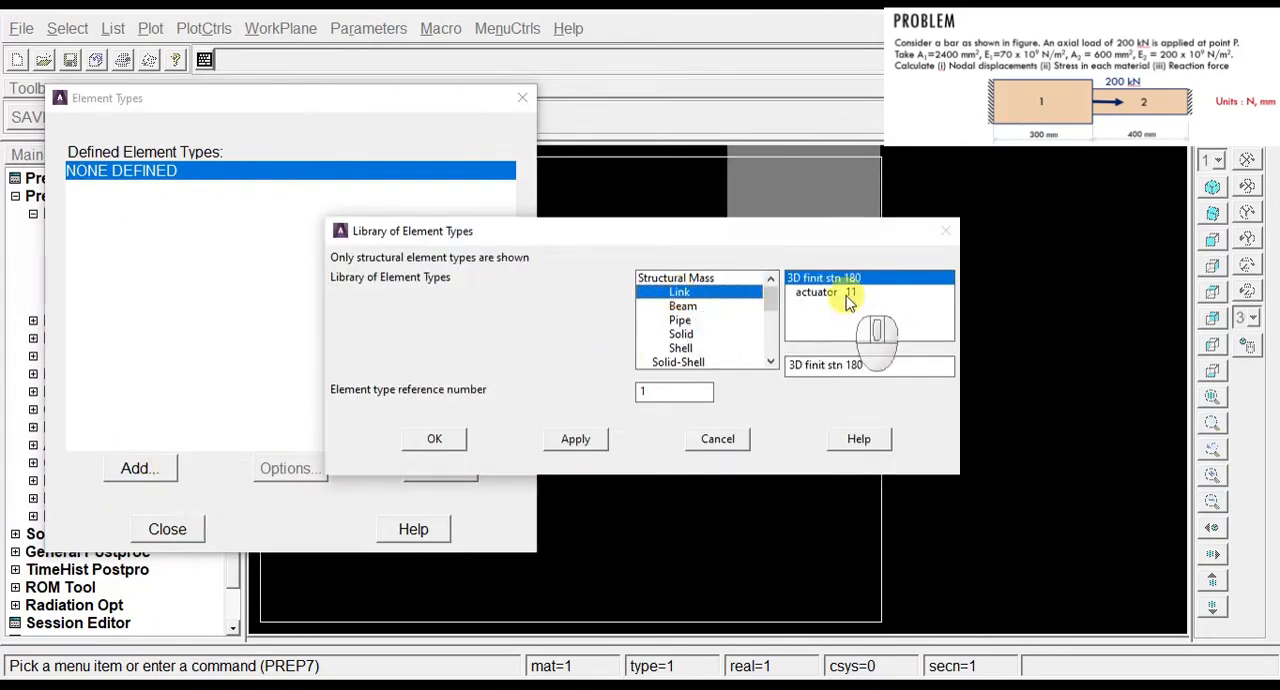
pyautogui.click(435, 445)
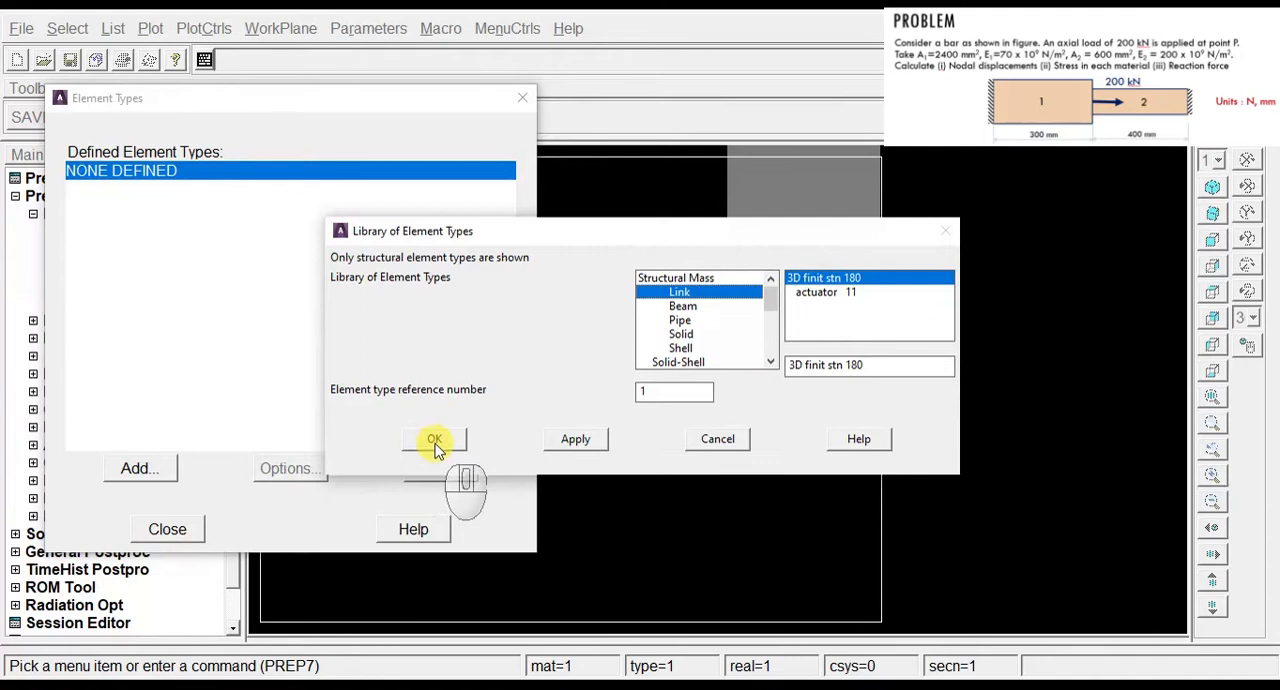
pyautogui.click(167, 529)
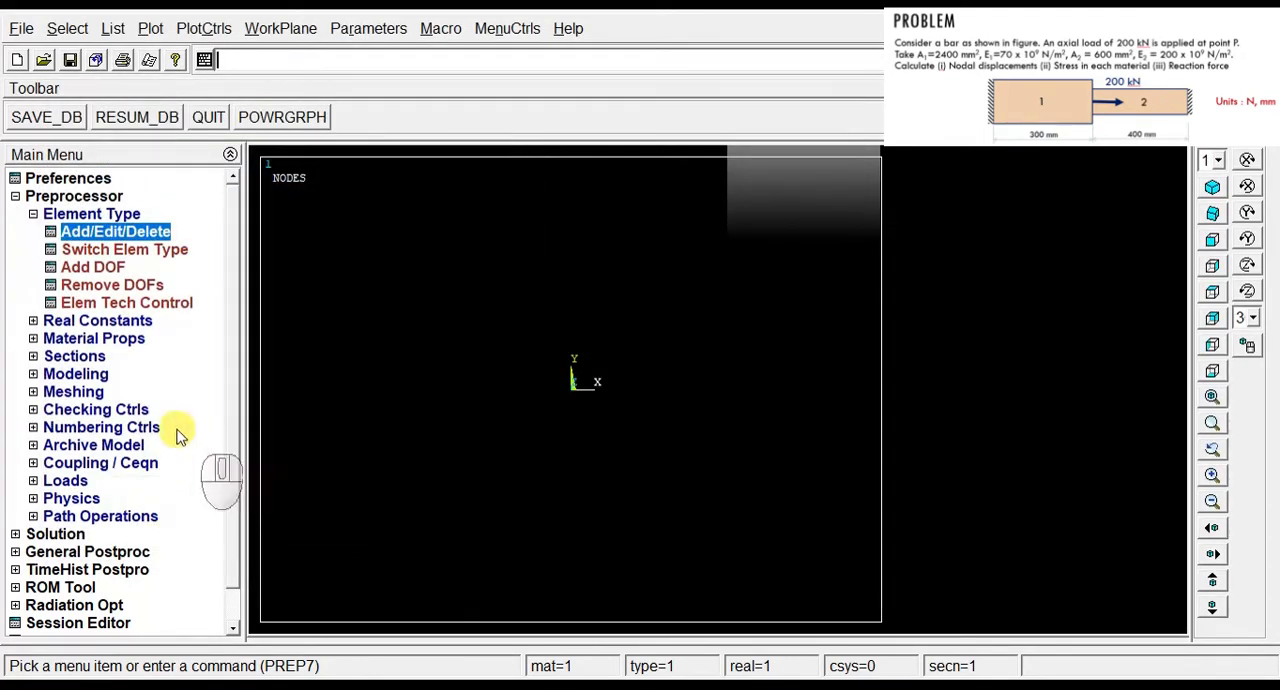
pyautogui.click(118, 338)
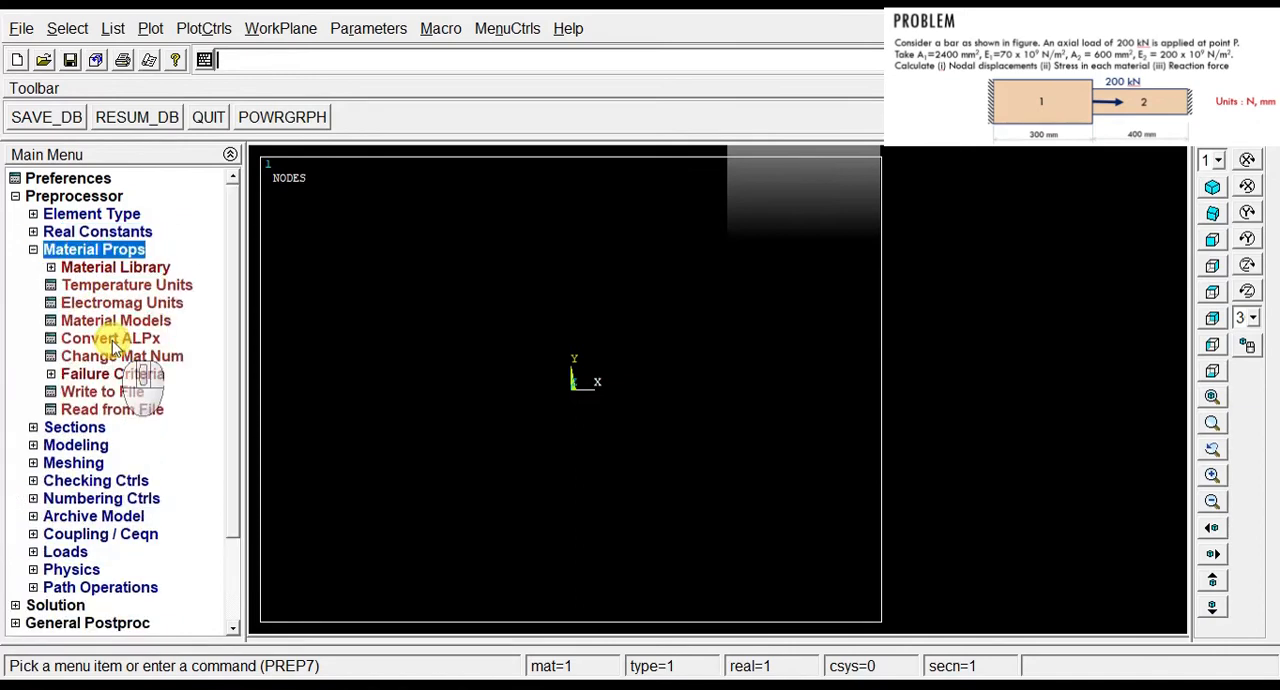
pyautogui.click(138, 268)
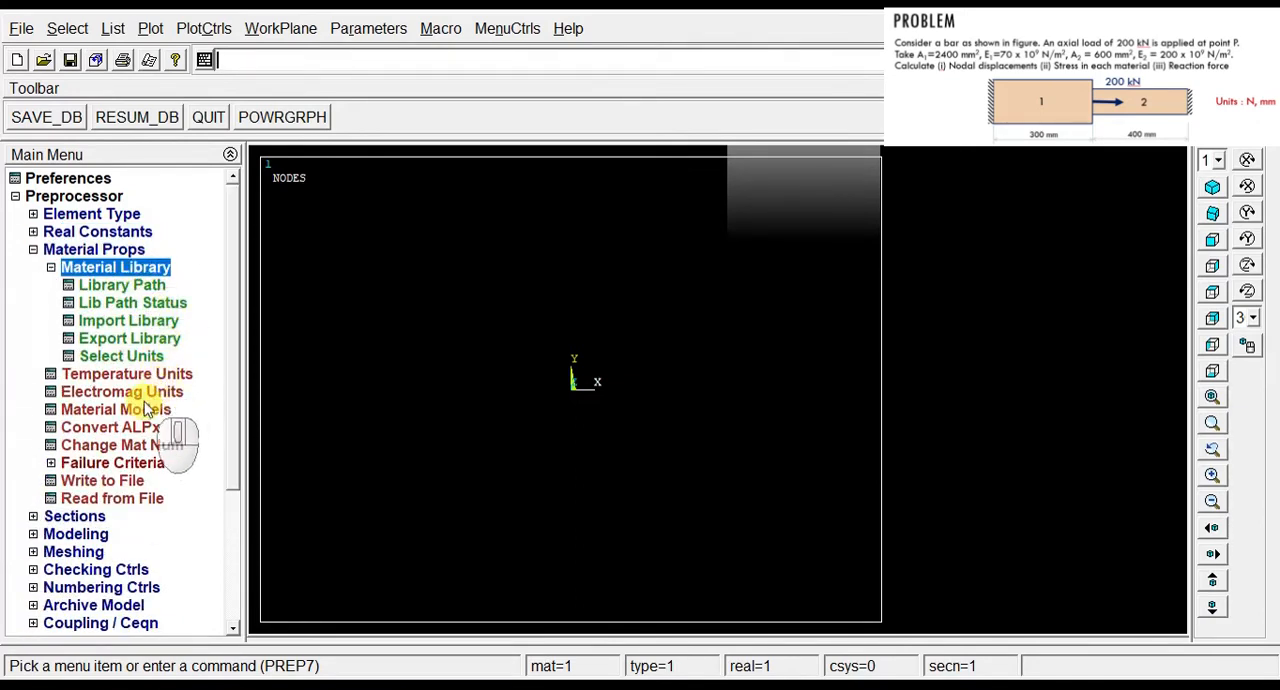
pyautogui.click(126, 267)
pyautogui.click(118, 249)
pyautogui.click(120, 249)
# Step: Define a linear elastic isotropic model for material number 1 with EX 70e3 and PRXY 0
pyautogui.click(122, 249)
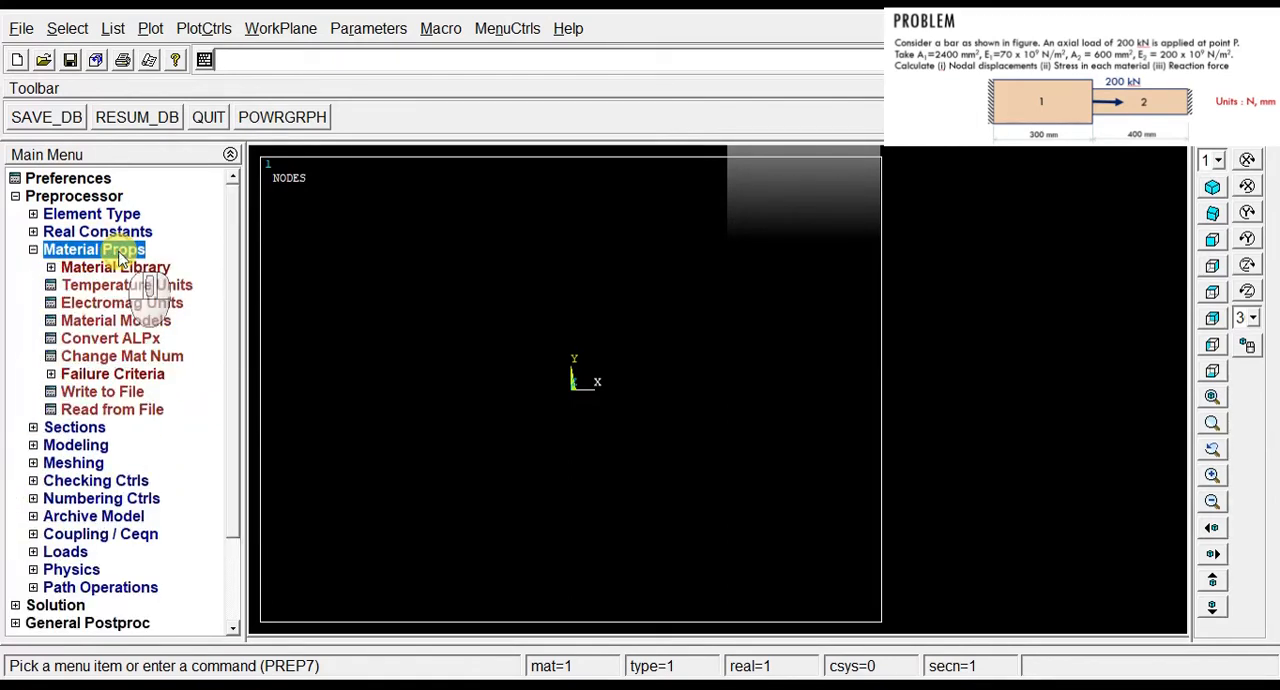
pyautogui.doubleClick(147, 321)
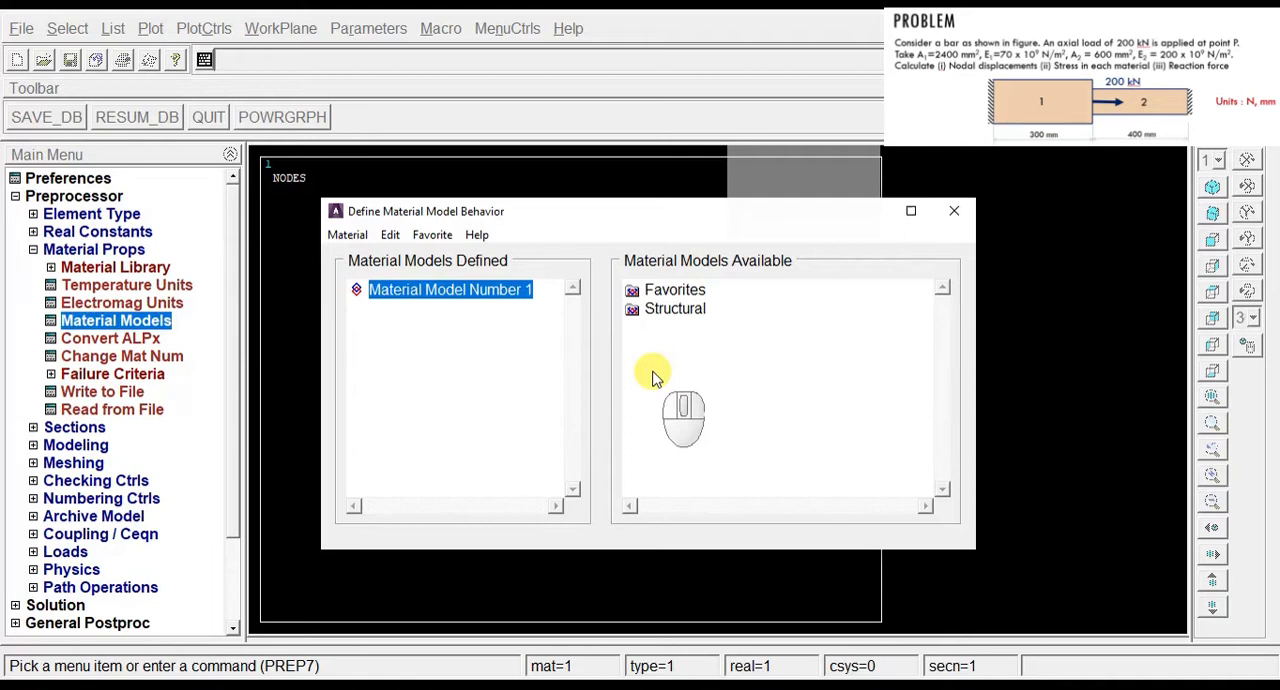
pyautogui.doubleClick(675, 311)
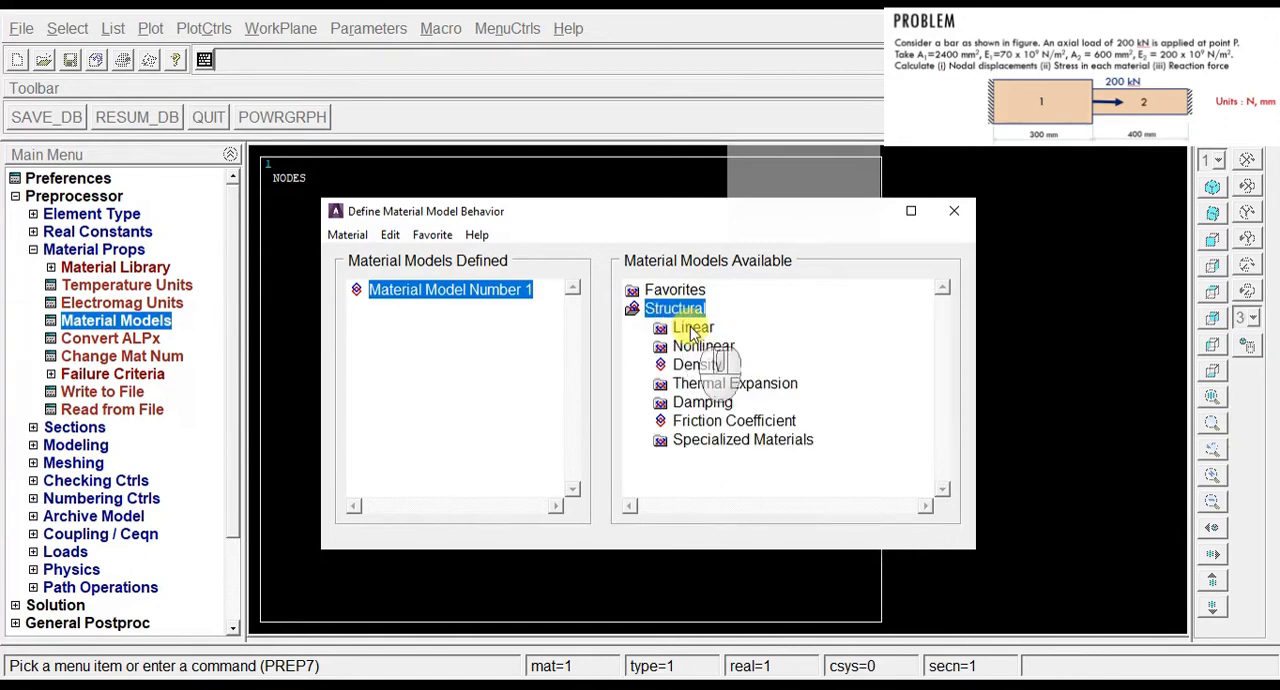
pyautogui.doubleClick(692, 328)
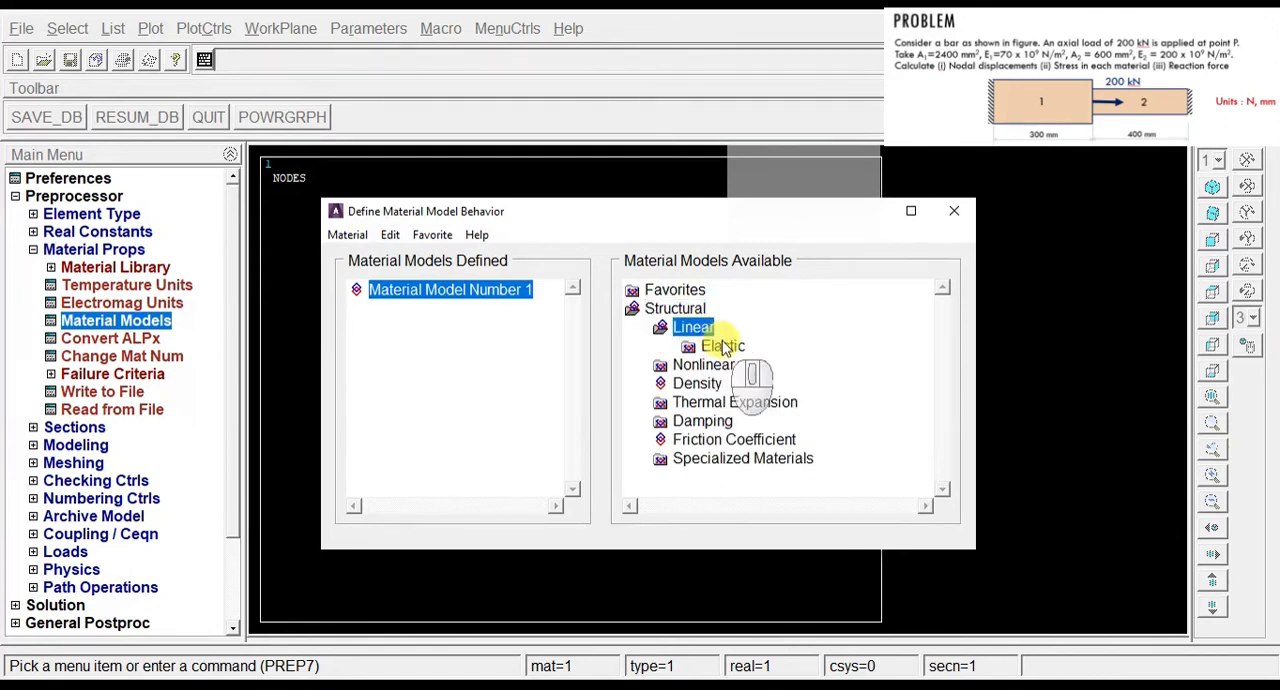
pyautogui.doubleClick(721, 346)
pyautogui.doubleClick(752, 366)
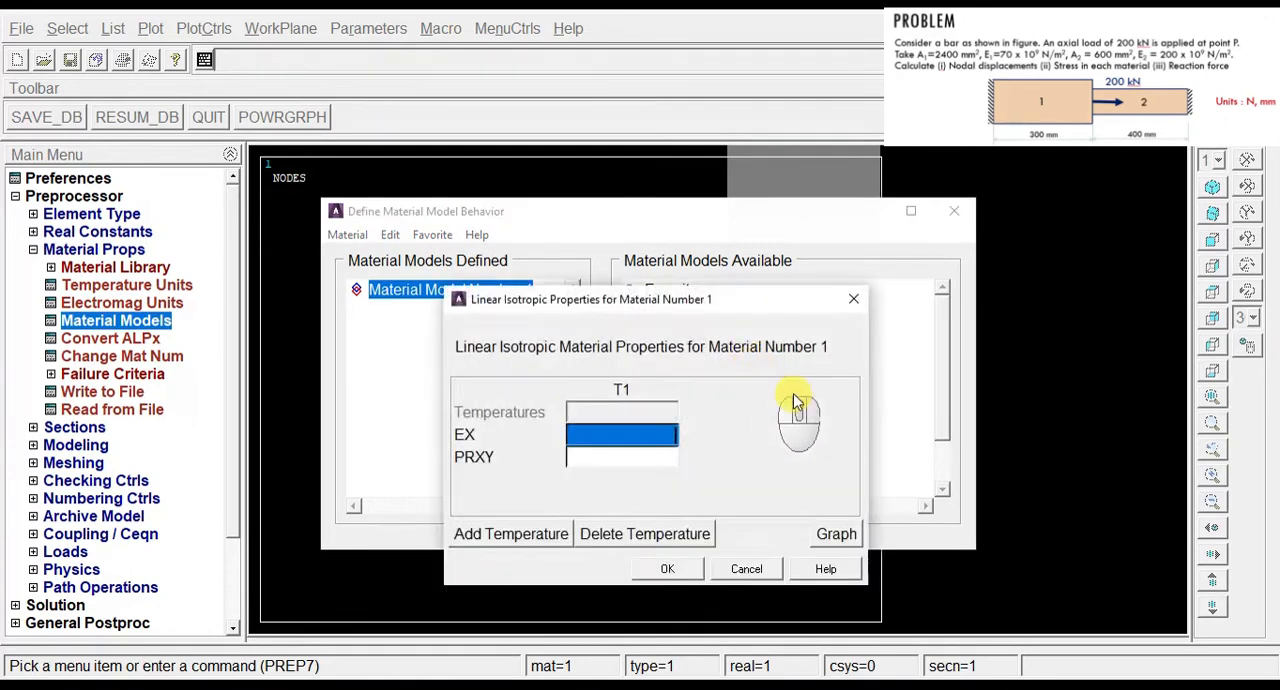
pyautogui.write('70e3')
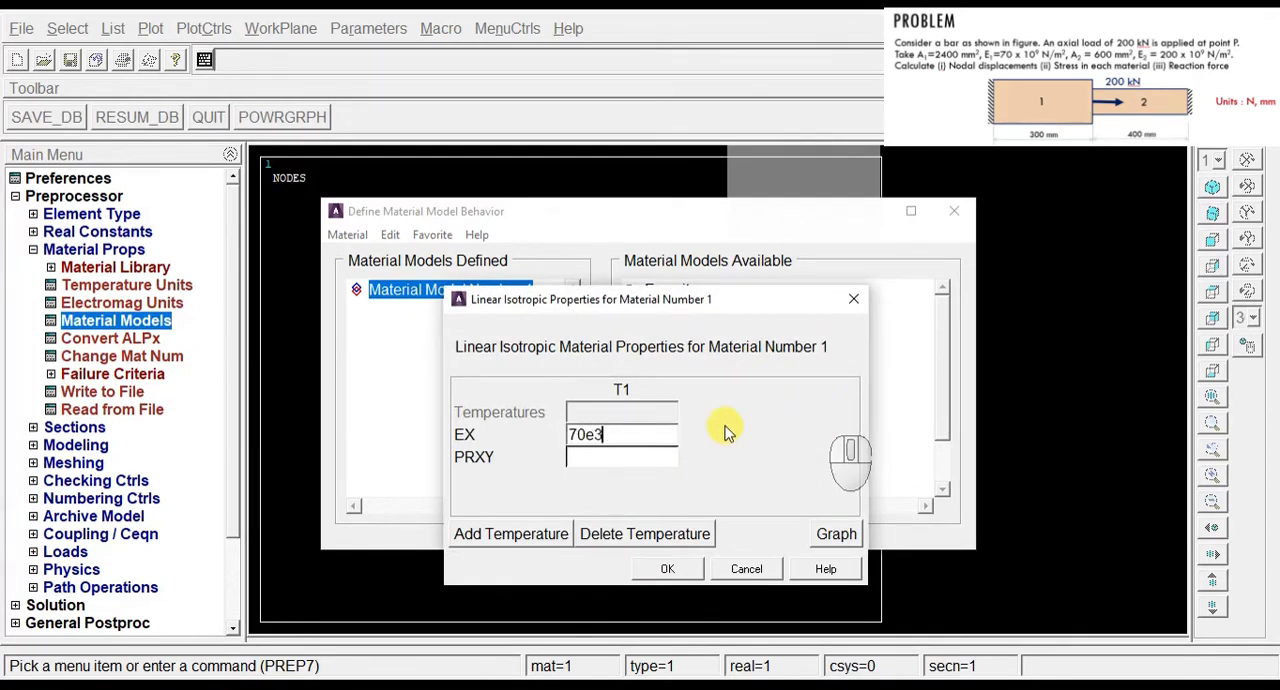
pyautogui.click(613, 457)
pyautogui.write('0')
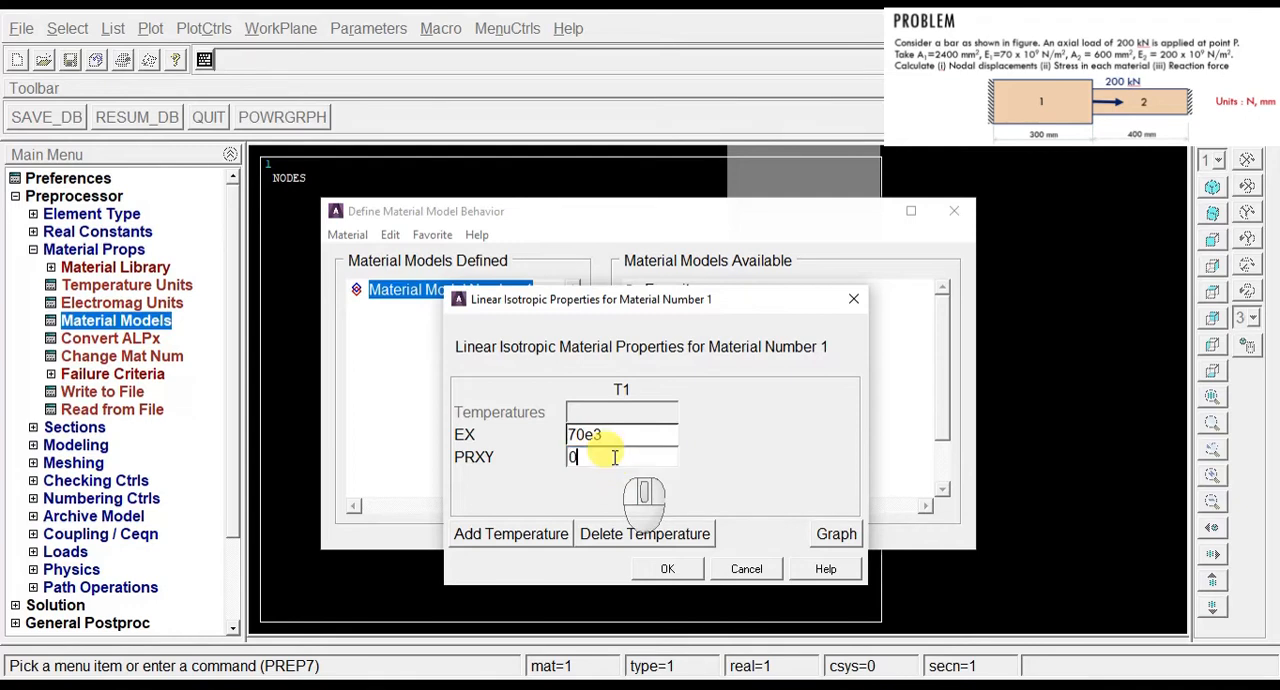
pyautogui.click(660, 569)
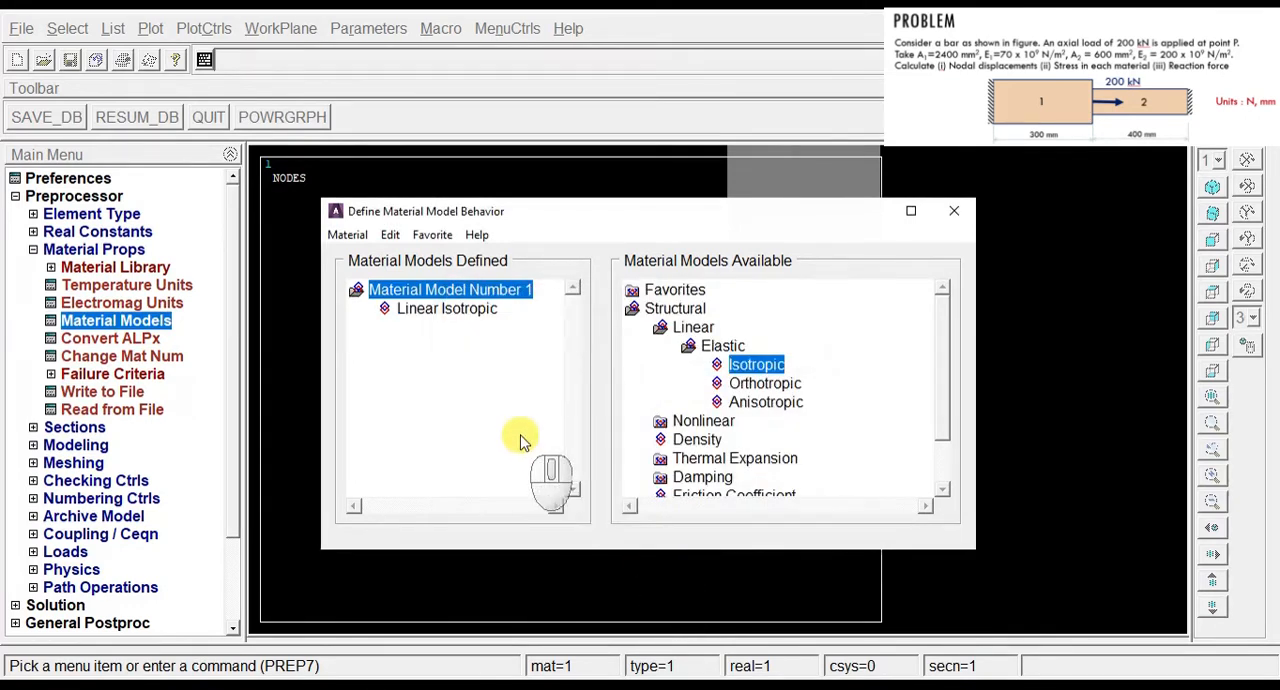
# Step: Create material model number 2 as linear isotropic with EX 200e3 and PRXY 0, and finish the material definitions
pyautogui.click(347, 234)
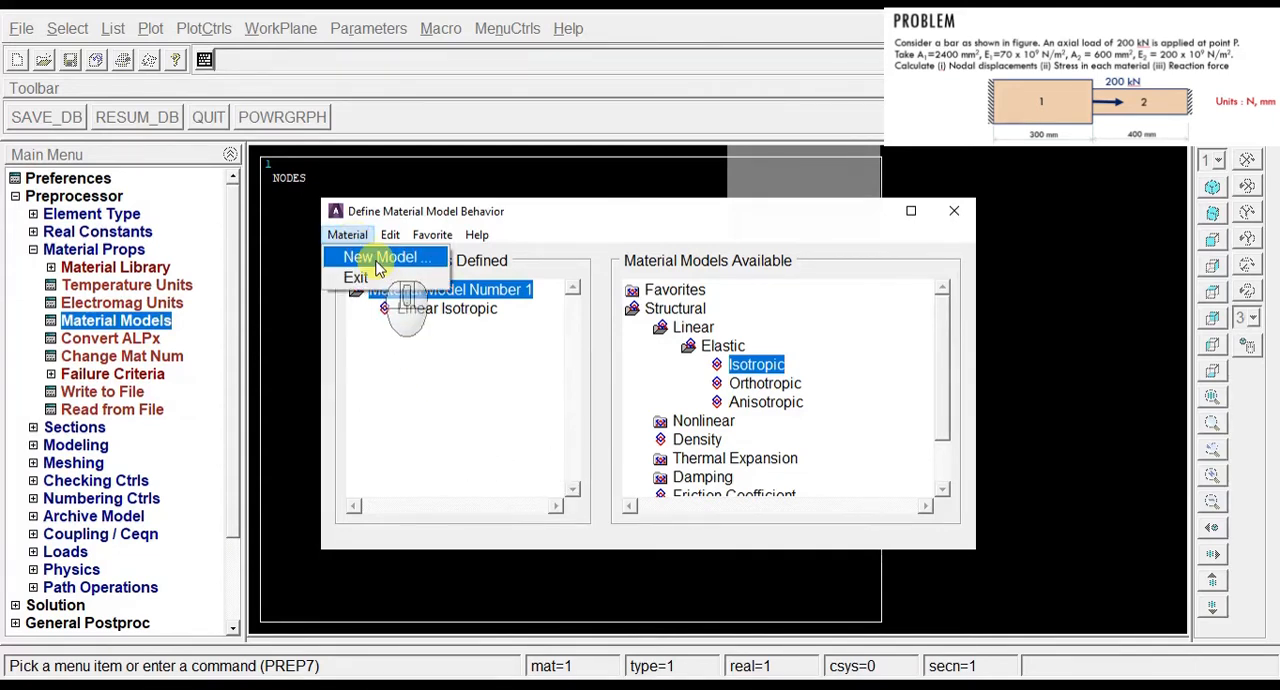
pyautogui.click(379, 258)
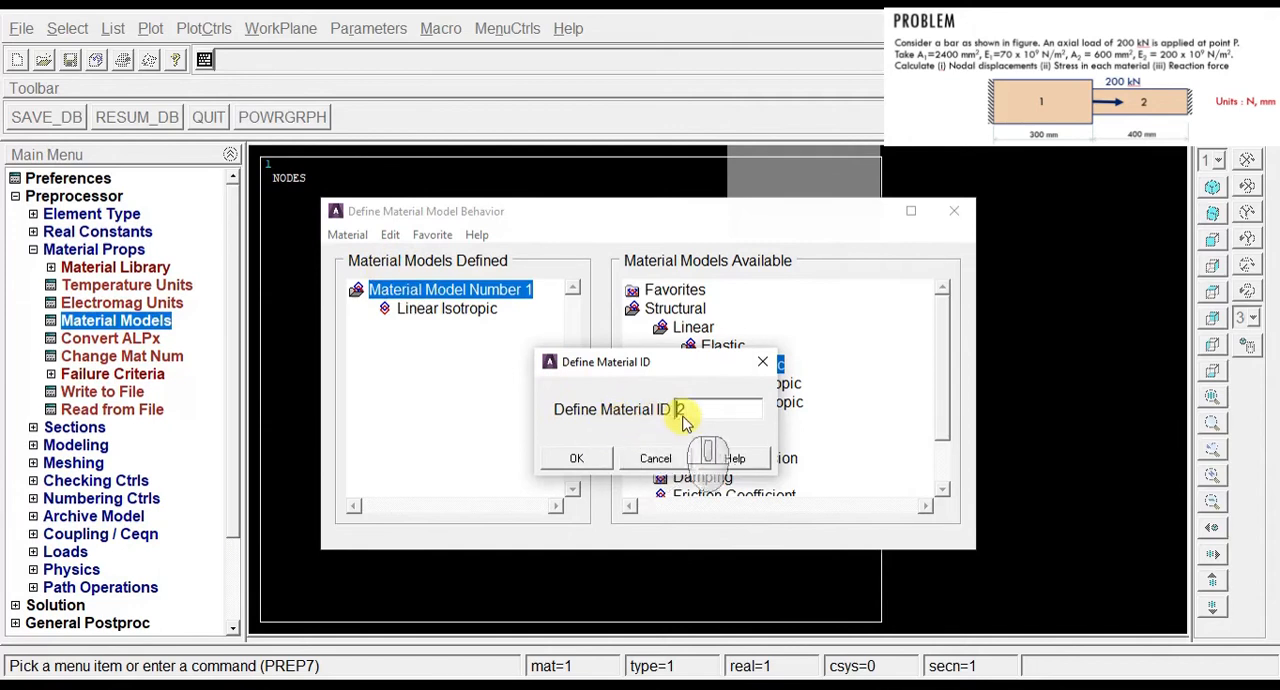
pyautogui.click(584, 464)
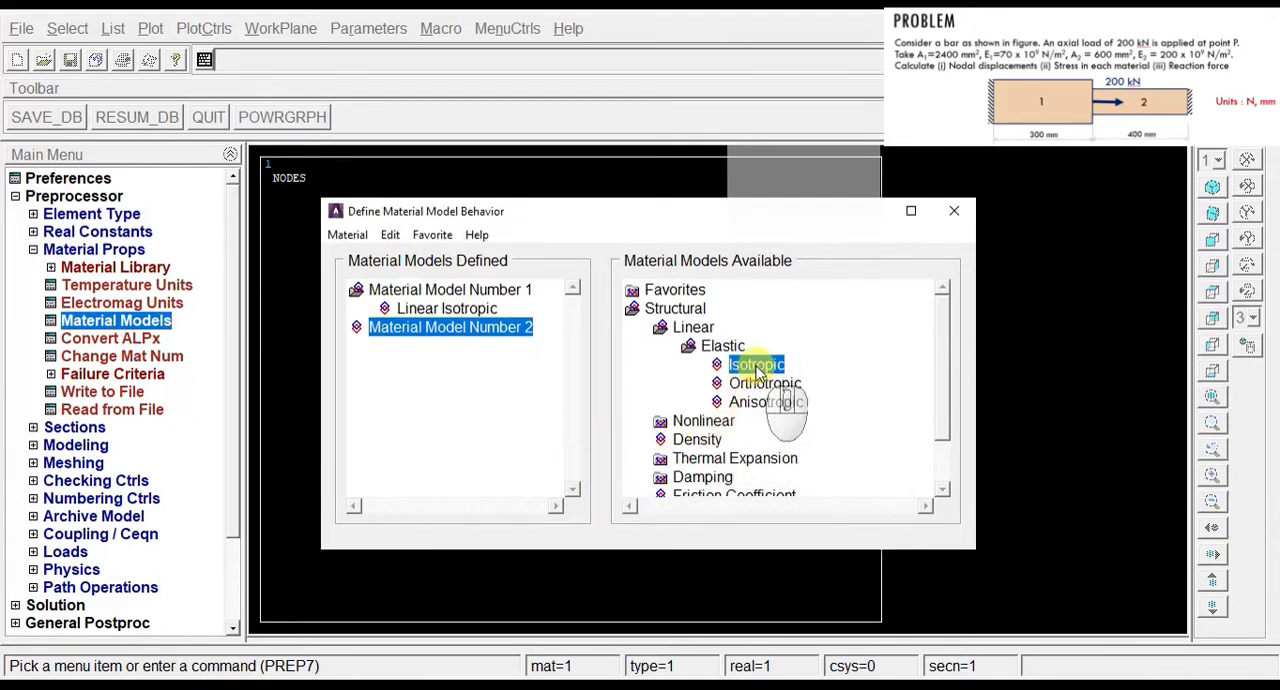
pyautogui.doubleClick(757, 367)
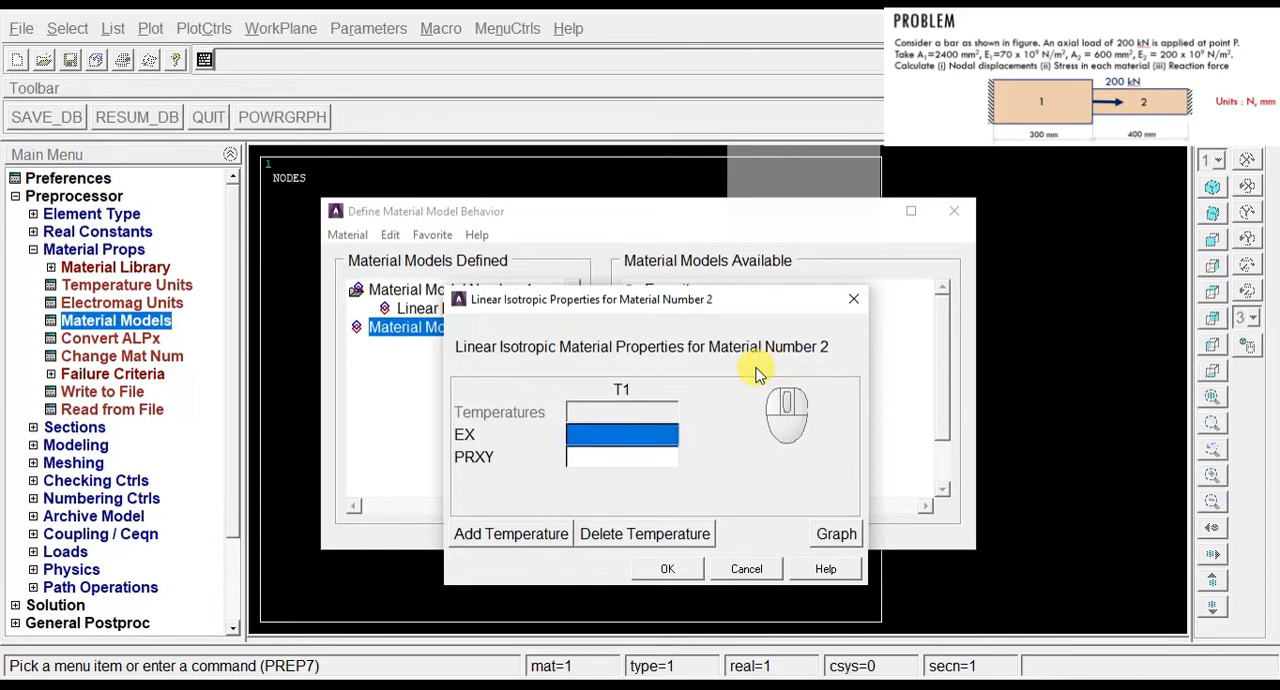
pyautogui.write('200e3')
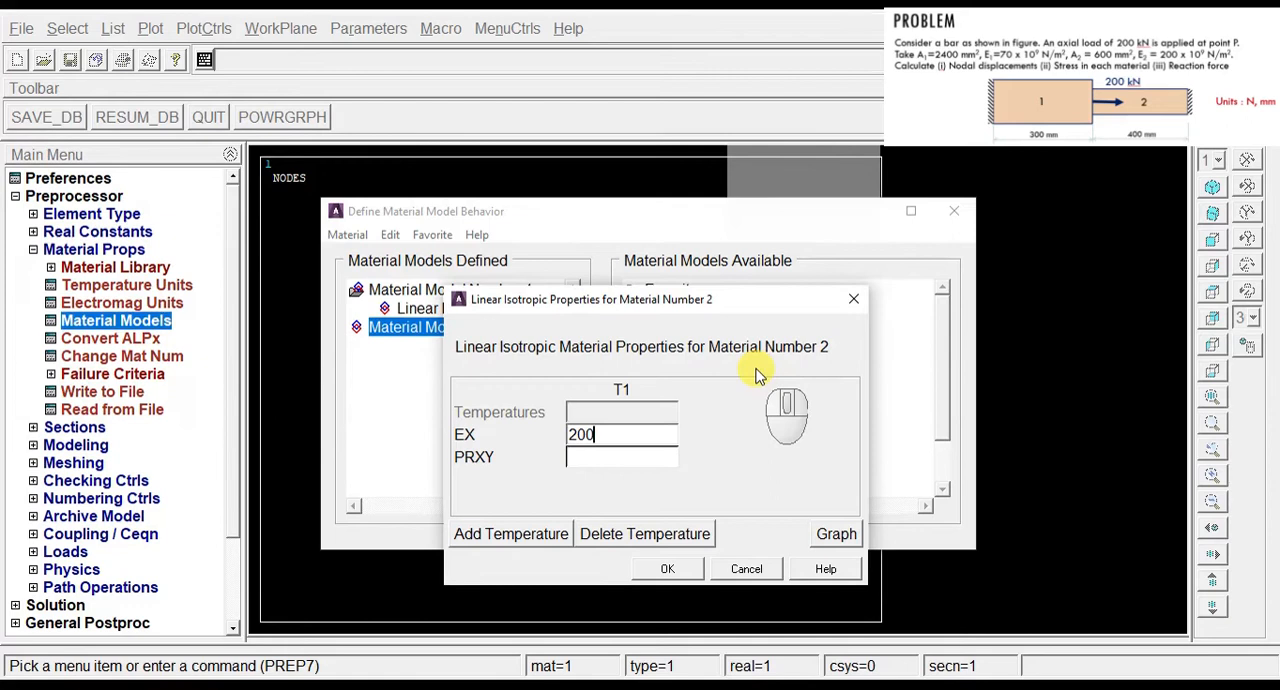
pyautogui.click(614, 456)
pyautogui.write('0')
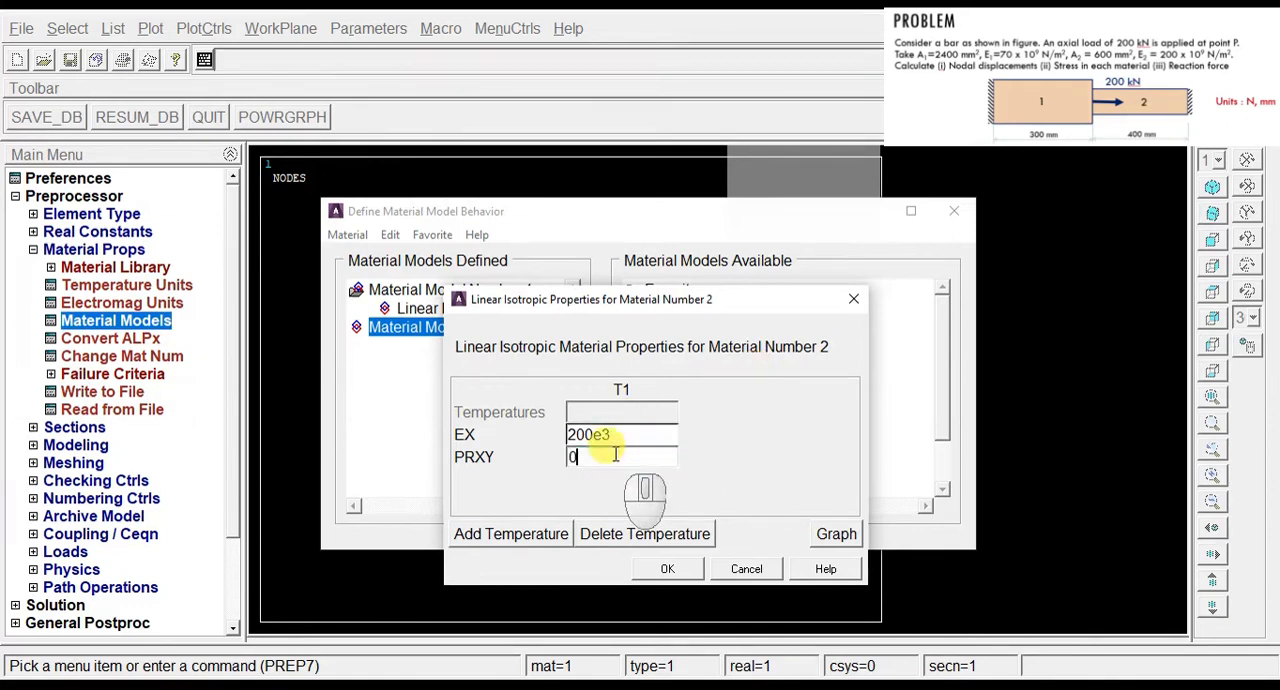
pyautogui.click(667, 569)
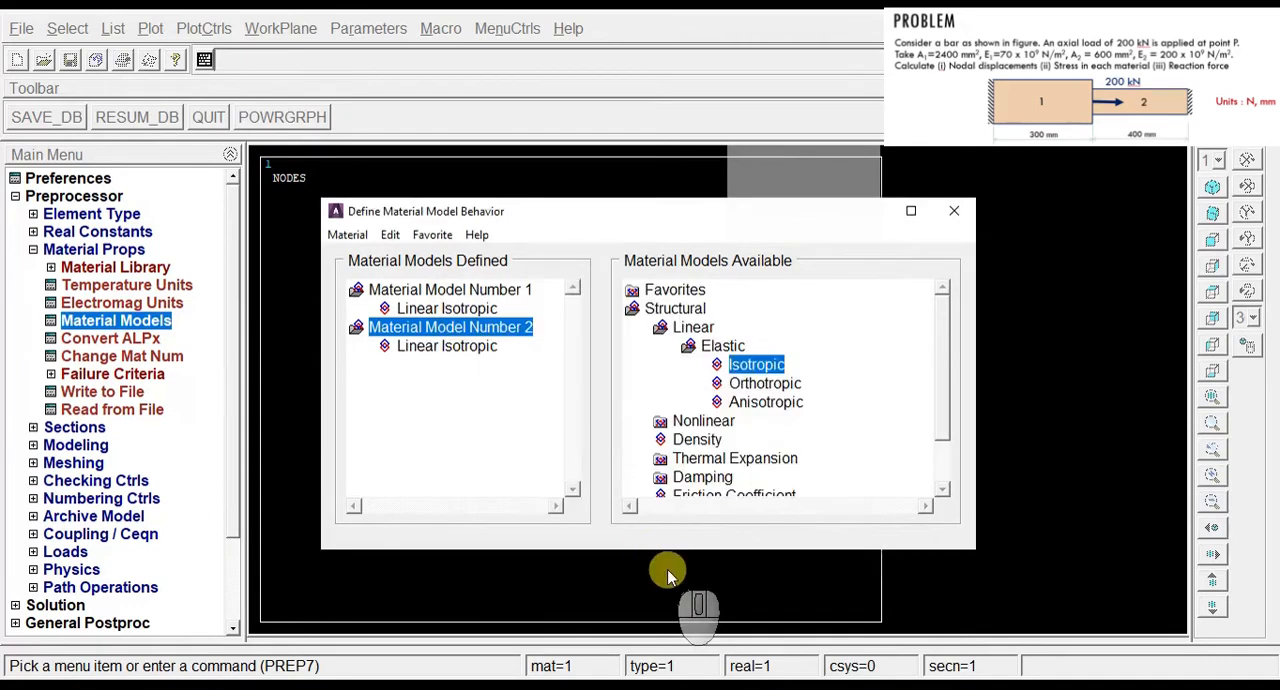
pyautogui.click(956, 214)
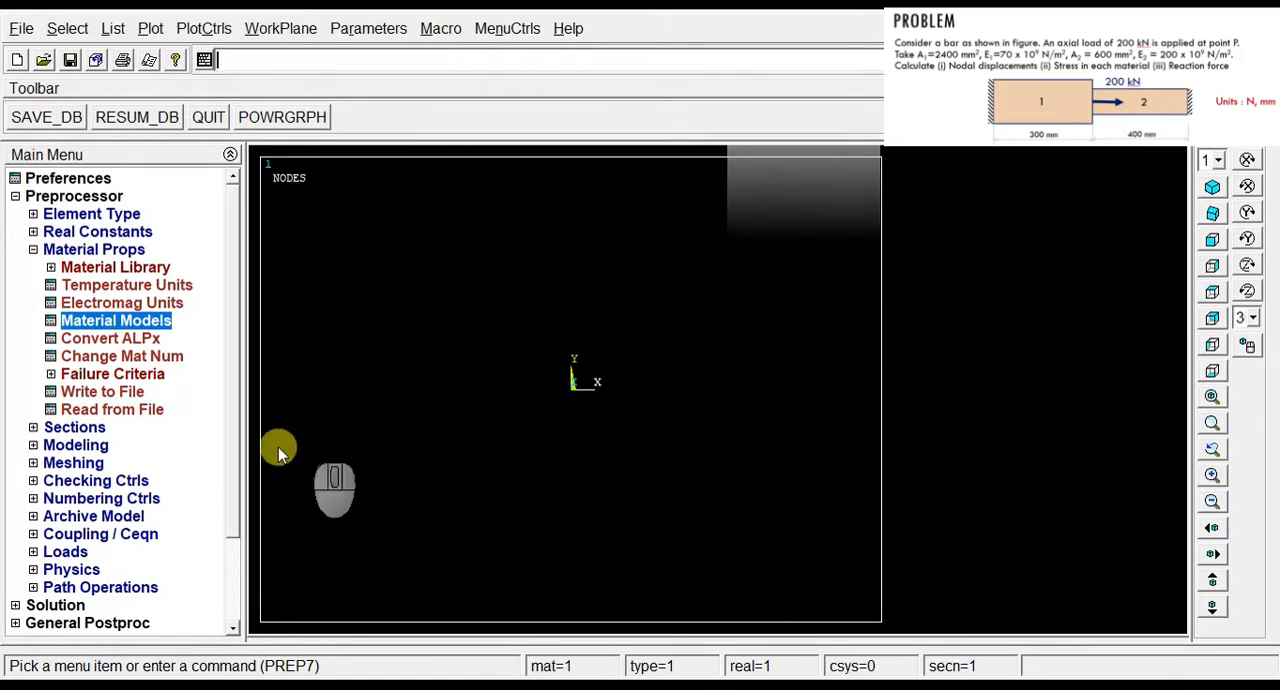
# Step: Add link section 1 named A1 with a link area of 2400
pyautogui.click(95, 428)
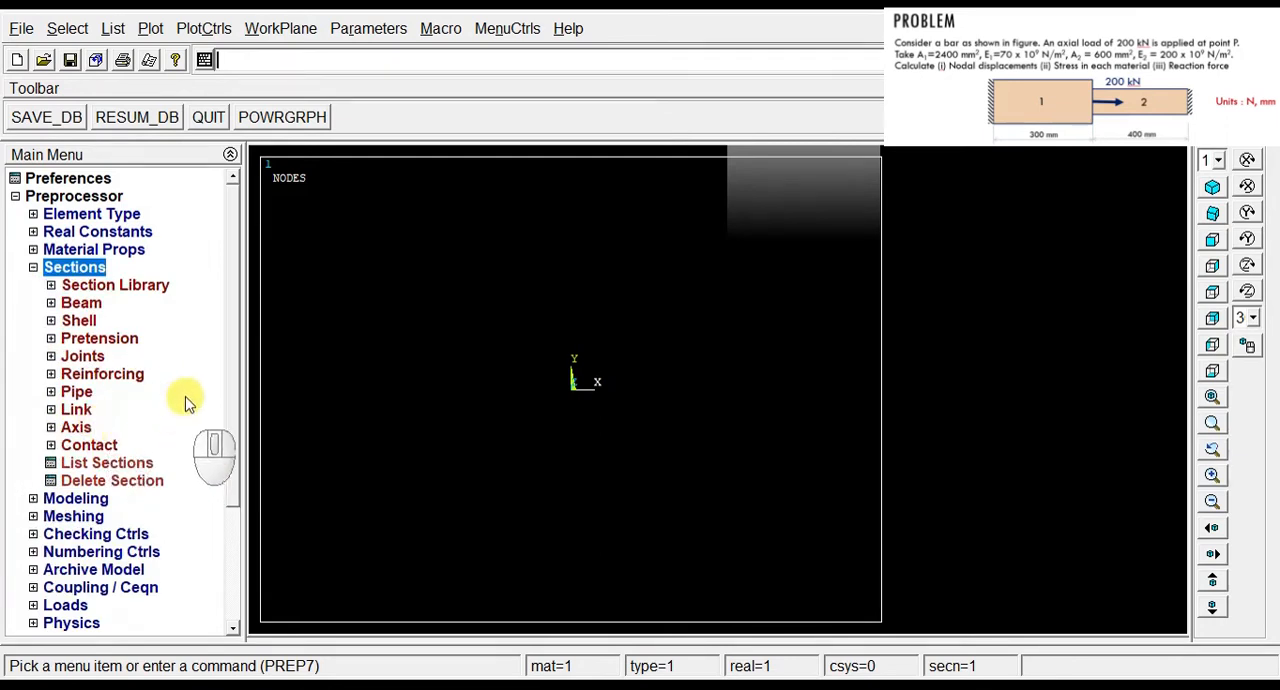
pyautogui.click(76, 410)
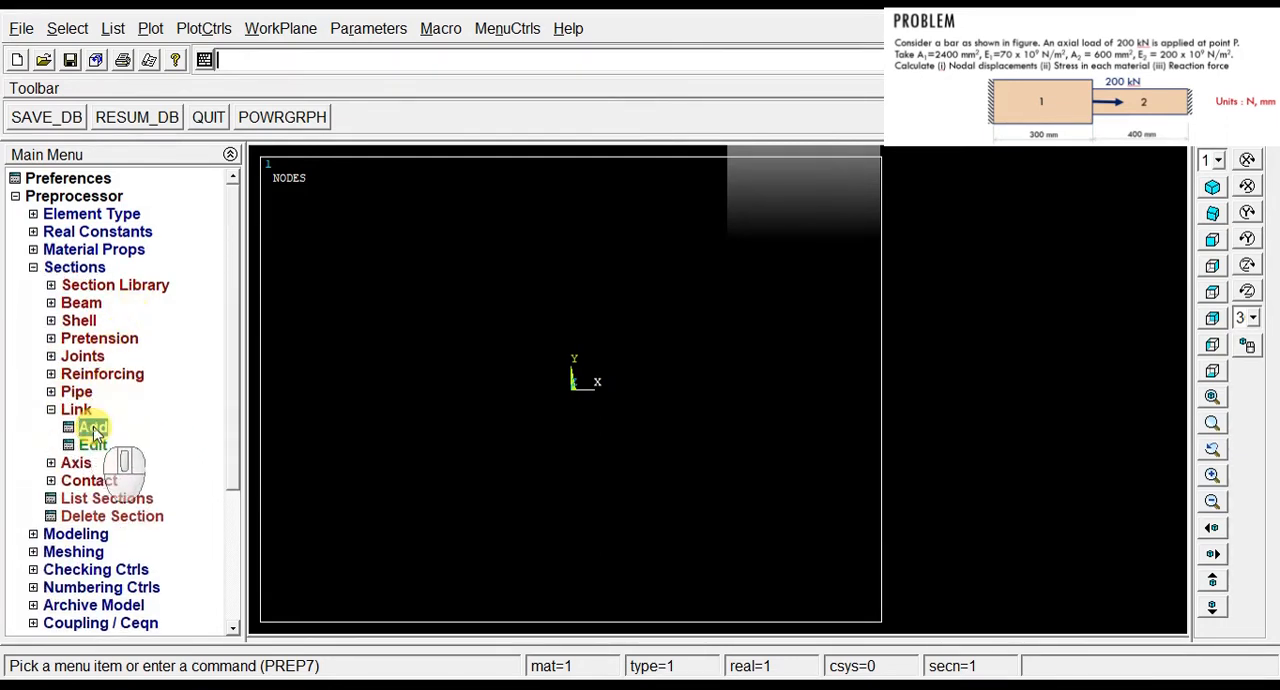
pyautogui.click(92, 428)
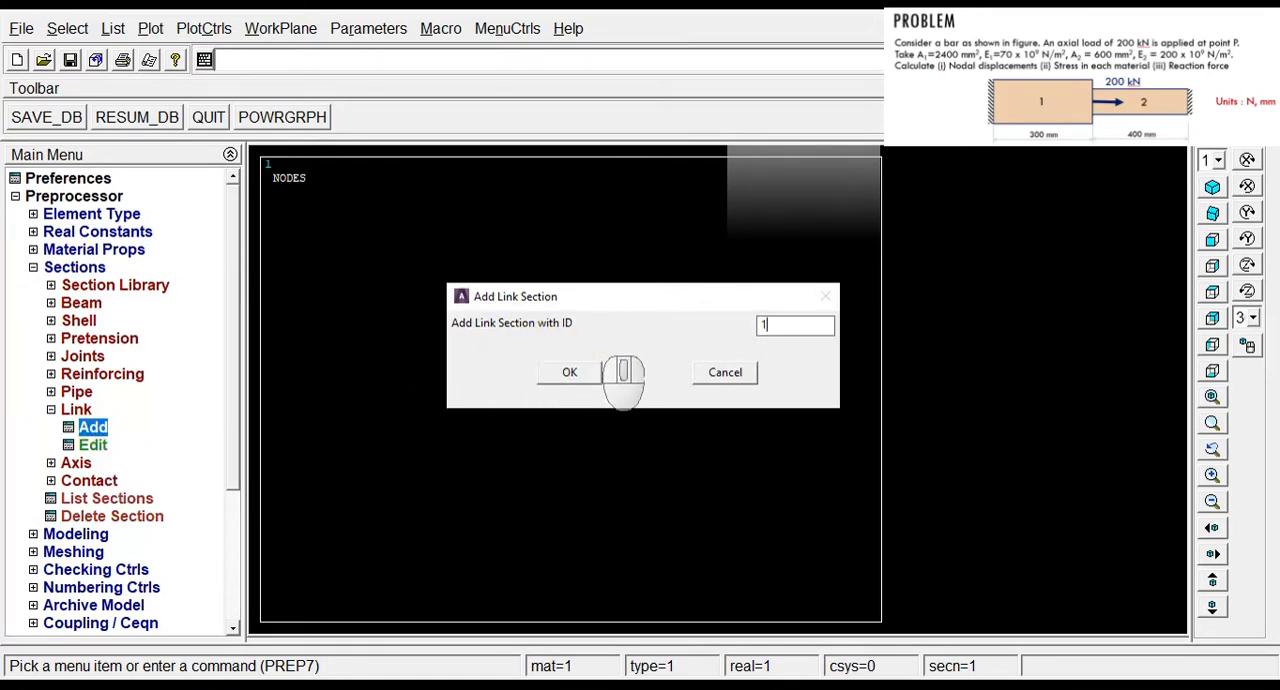
pyautogui.click(576, 374)
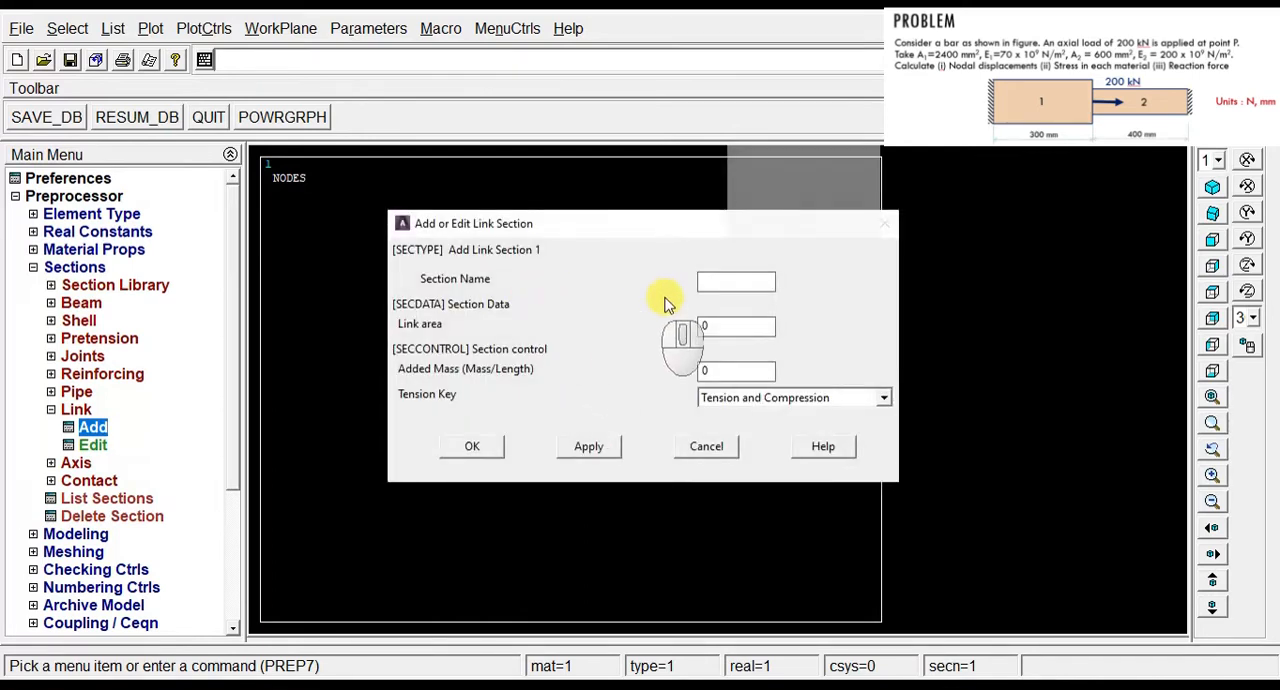
pyautogui.click(716, 284)
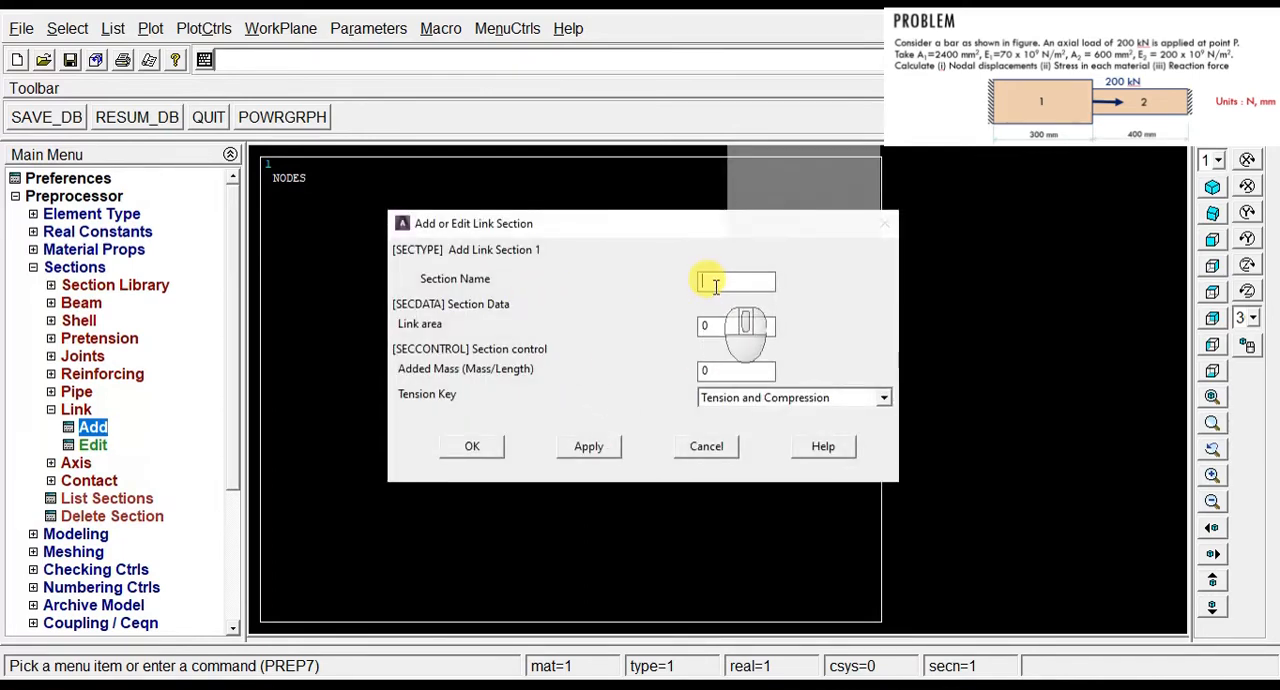
pyautogui.write('A1')
pyautogui.click(719, 330)
pyautogui.doubleClick(719, 330)
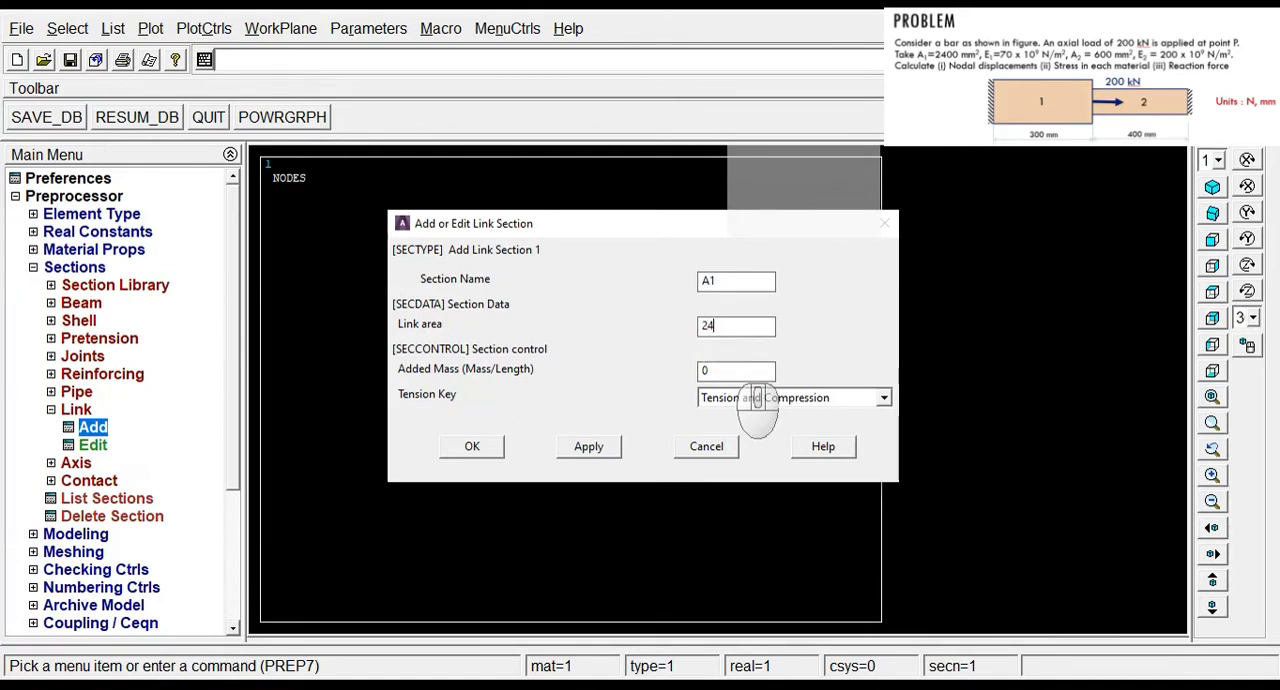
pyautogui.write('2400')
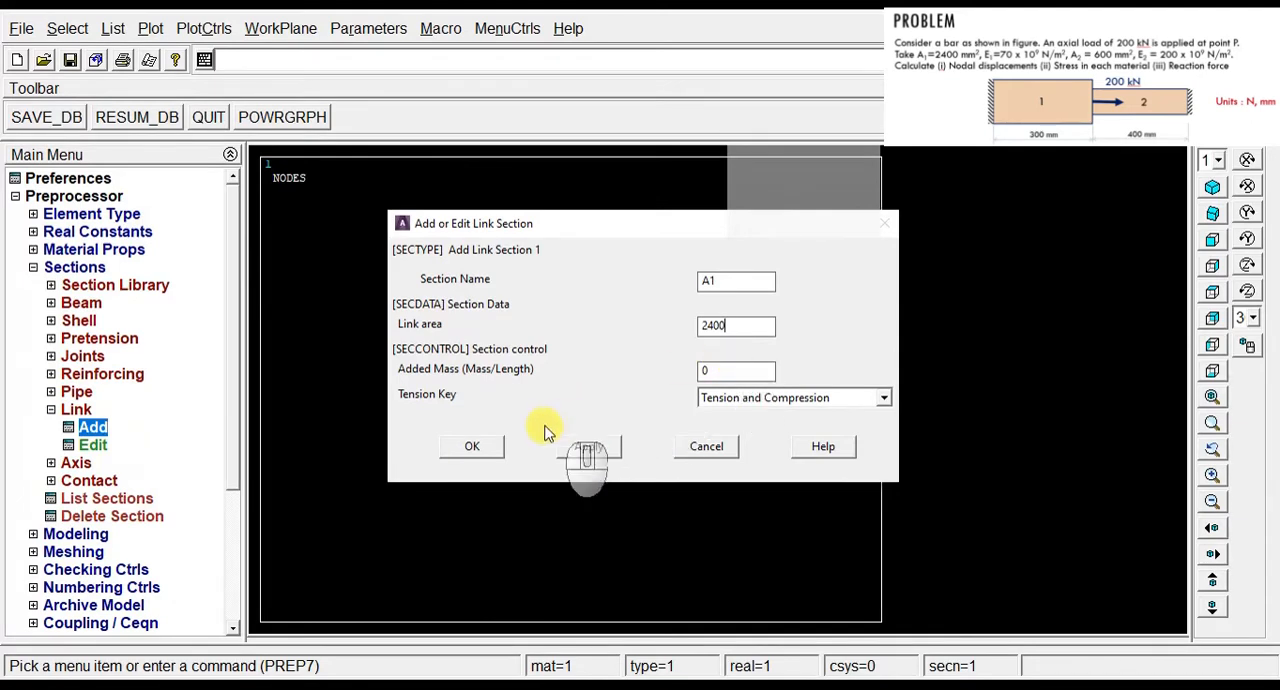
pyautogui.click(488, 446)
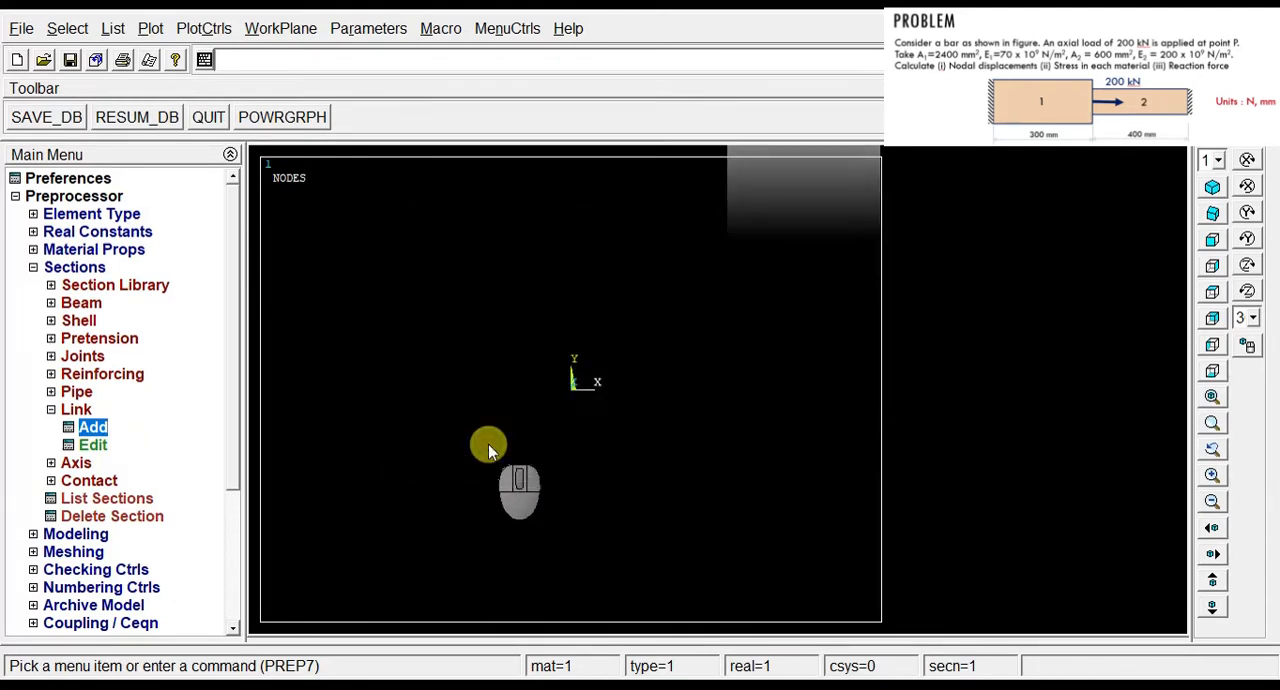
# Step: Add link section 2 named A2 with a link area of 600, and finish the section definitions
pyautogui.click(93, 427)
pyautogui.doubleClick(780, 323)
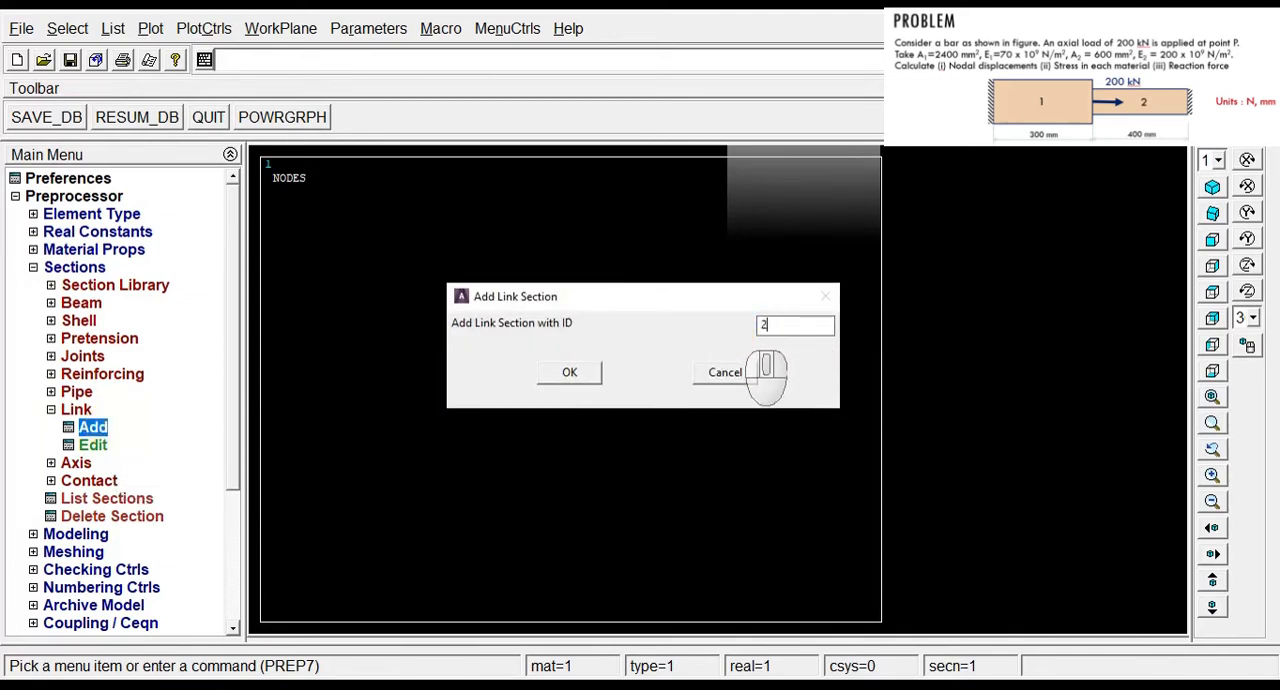
pyautogui.click(580, 378)
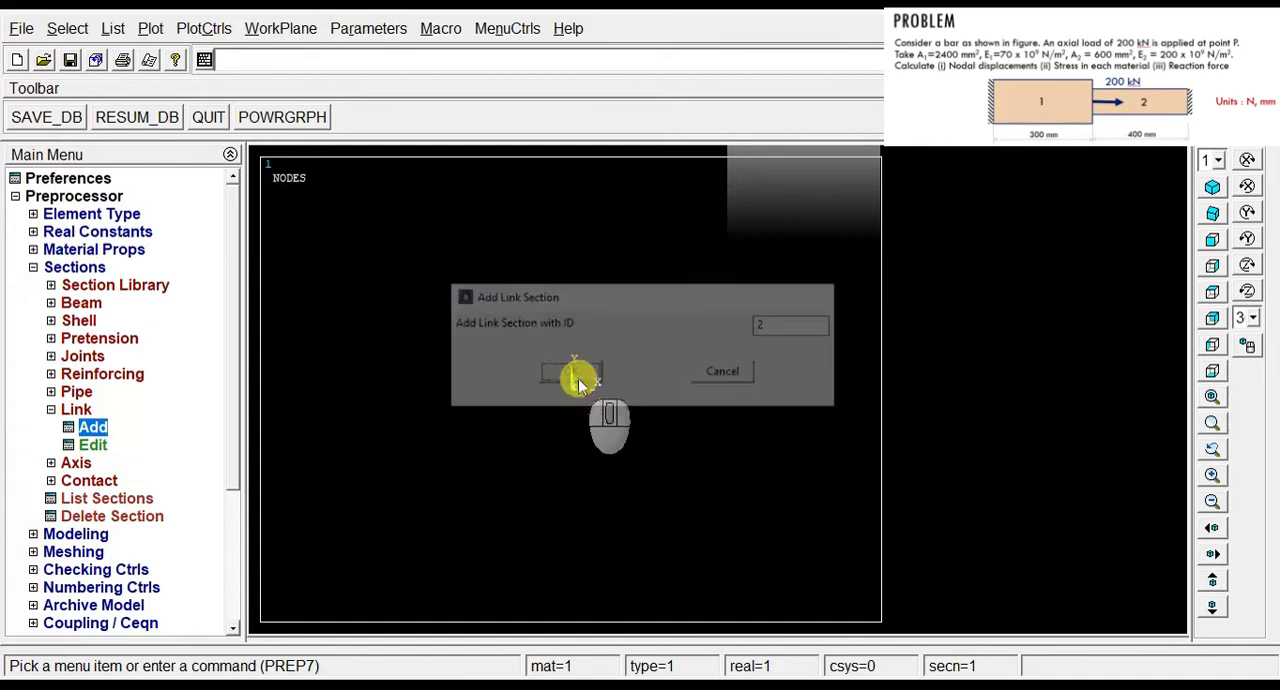
pyautogui.click(734, 280)
pyautogui.write('A2')
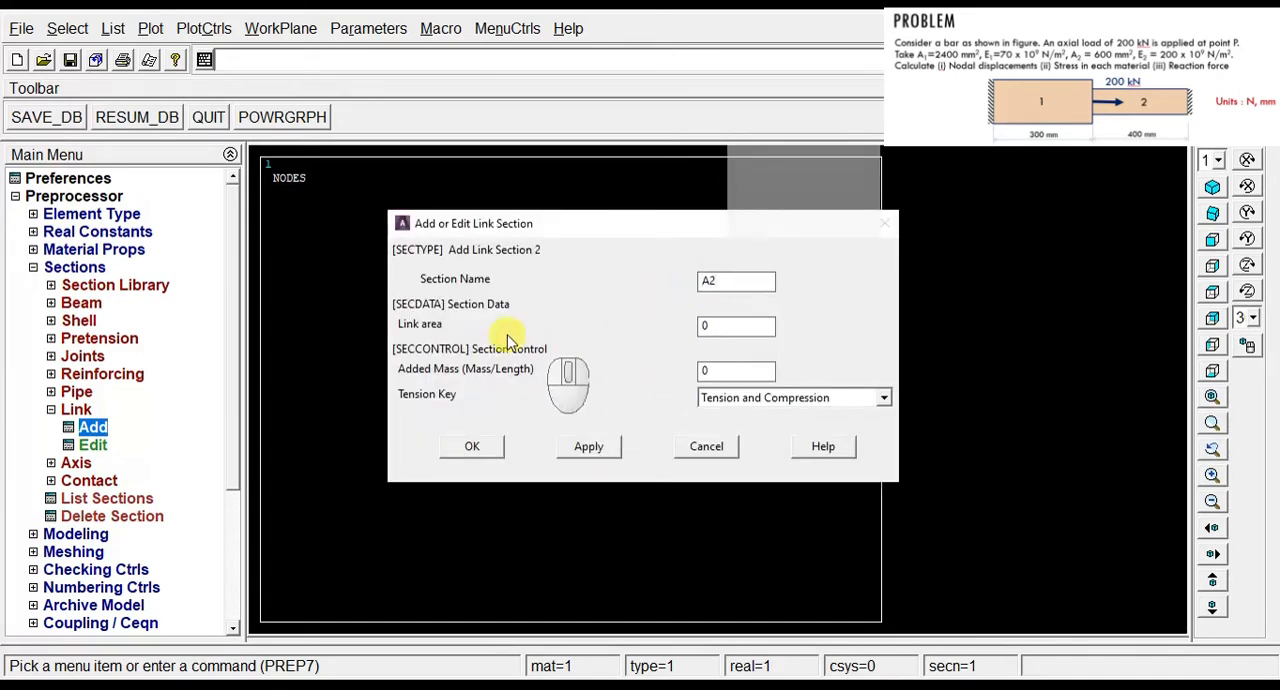
pyautogui.click(723, 325)
pyautogui.doubleClick(723, 325)
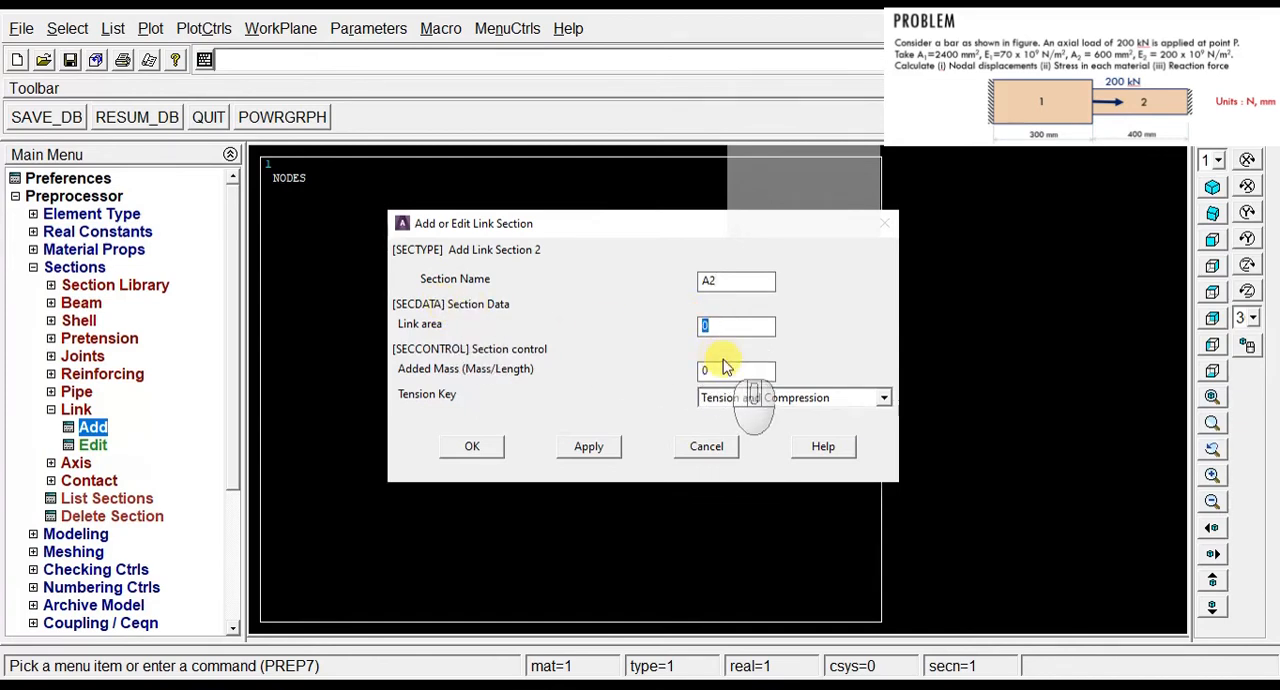
pyautogui.click(472, 446)
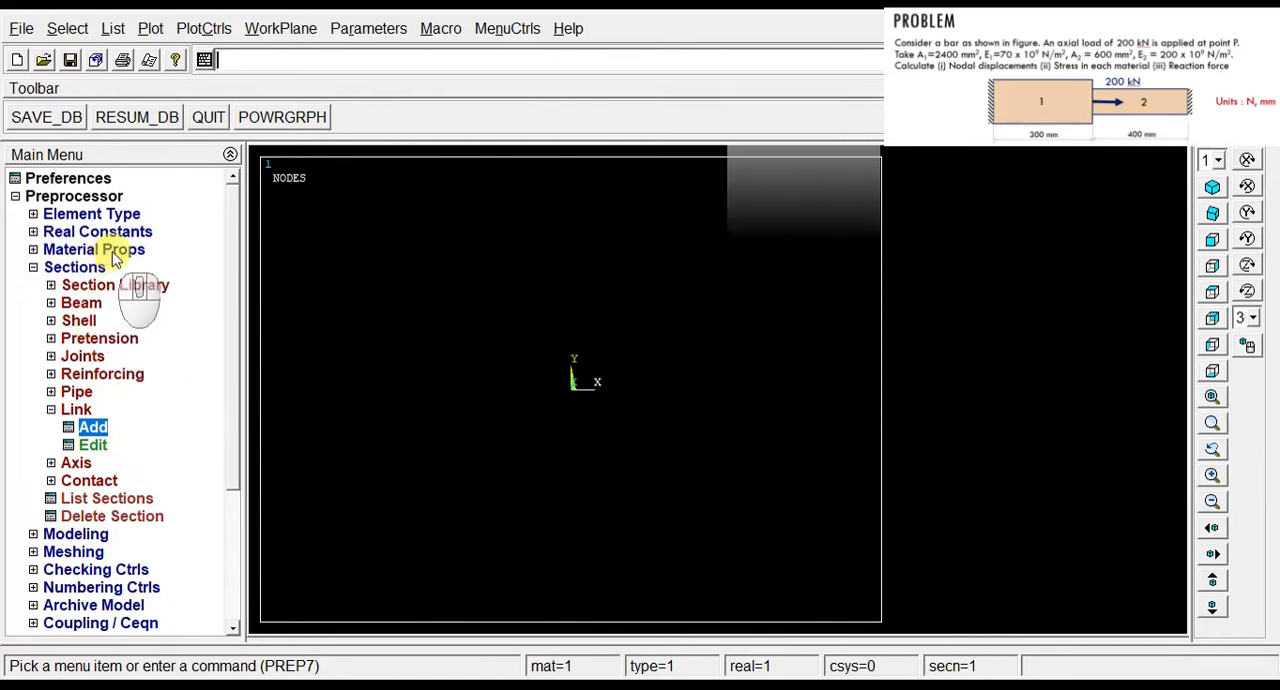
pyautogui.click(45, 268)
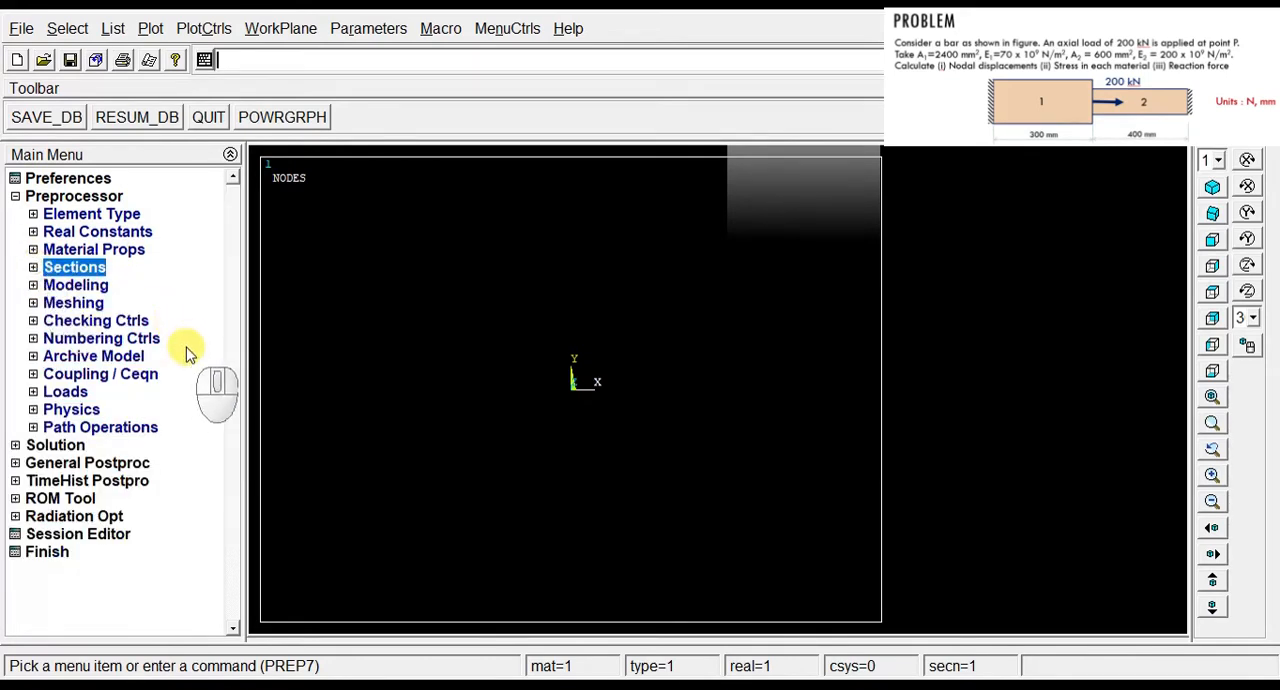
# Step: Create the first node at the origin of the active coordinate system
pyautogui.click(93, 286)
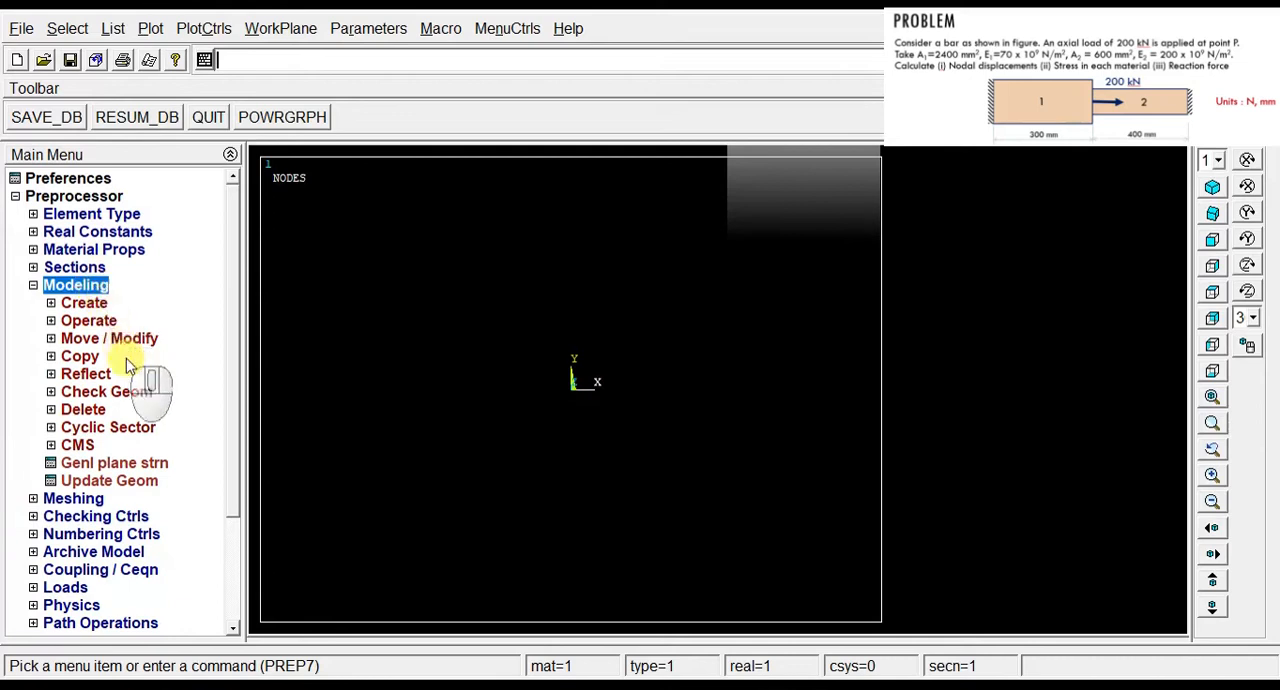
pyautogui.click(84, 303)
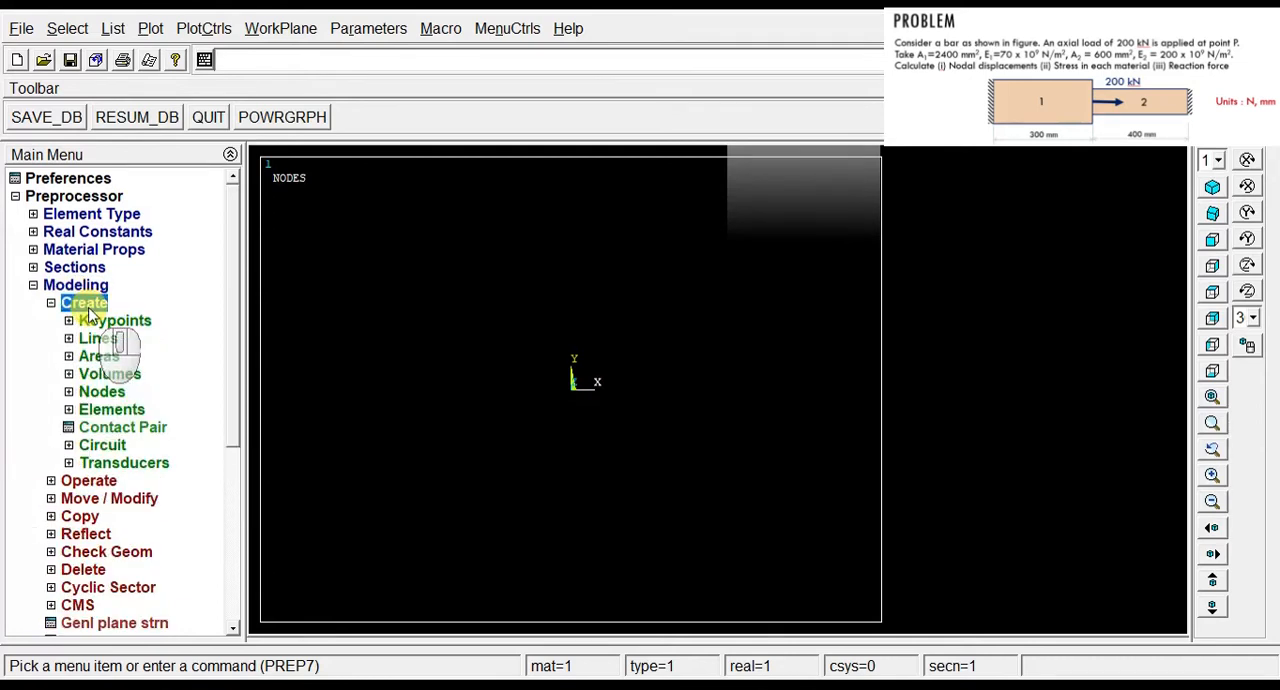
pyautogui.click(104, 392)
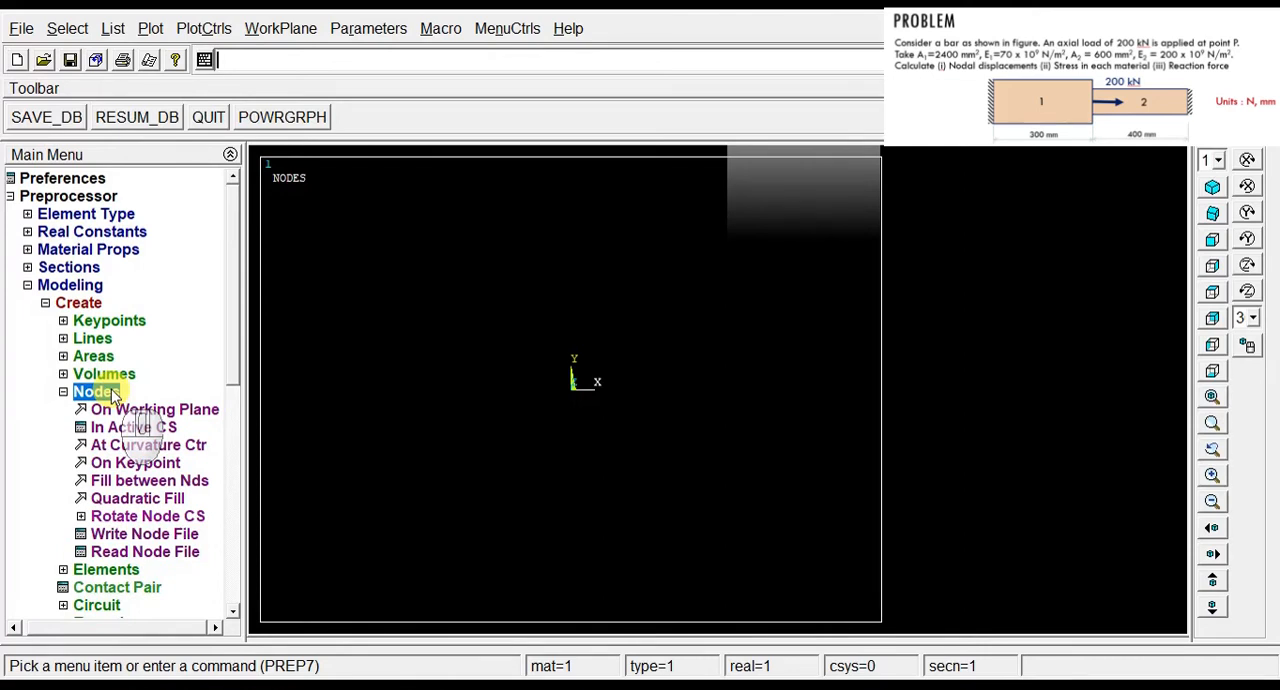
pyautogui.click(133, 430)
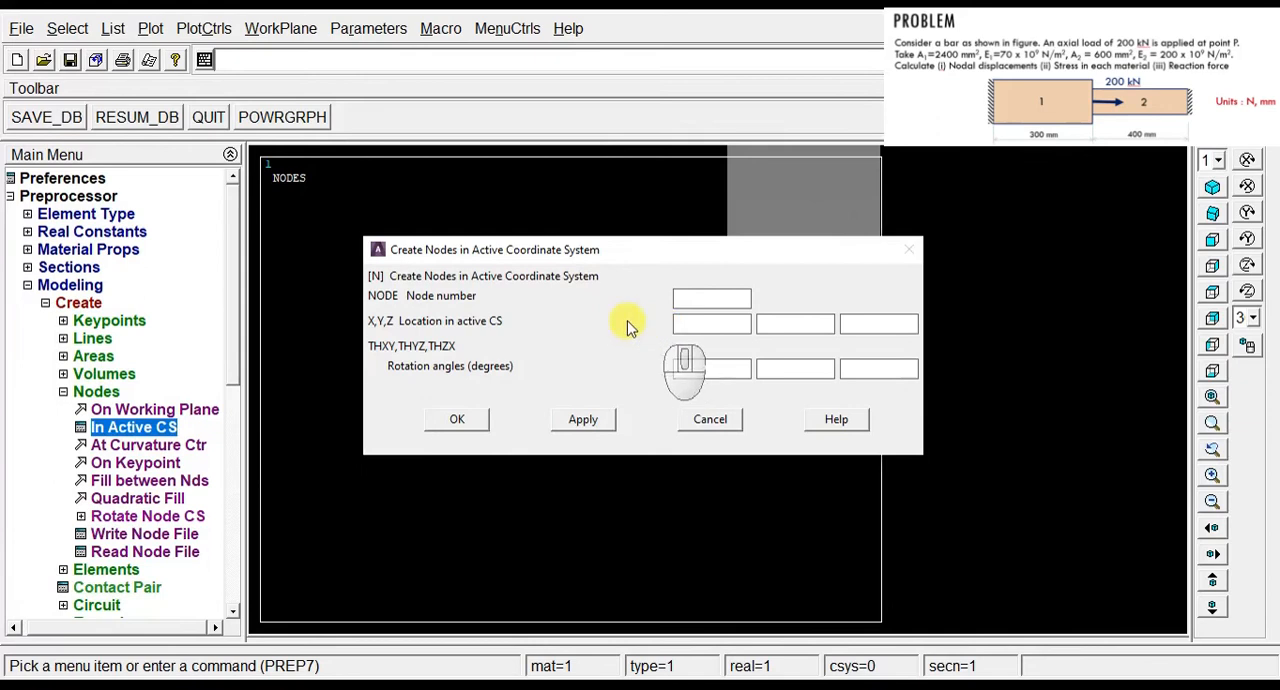
pyautogui.click(592, 422)
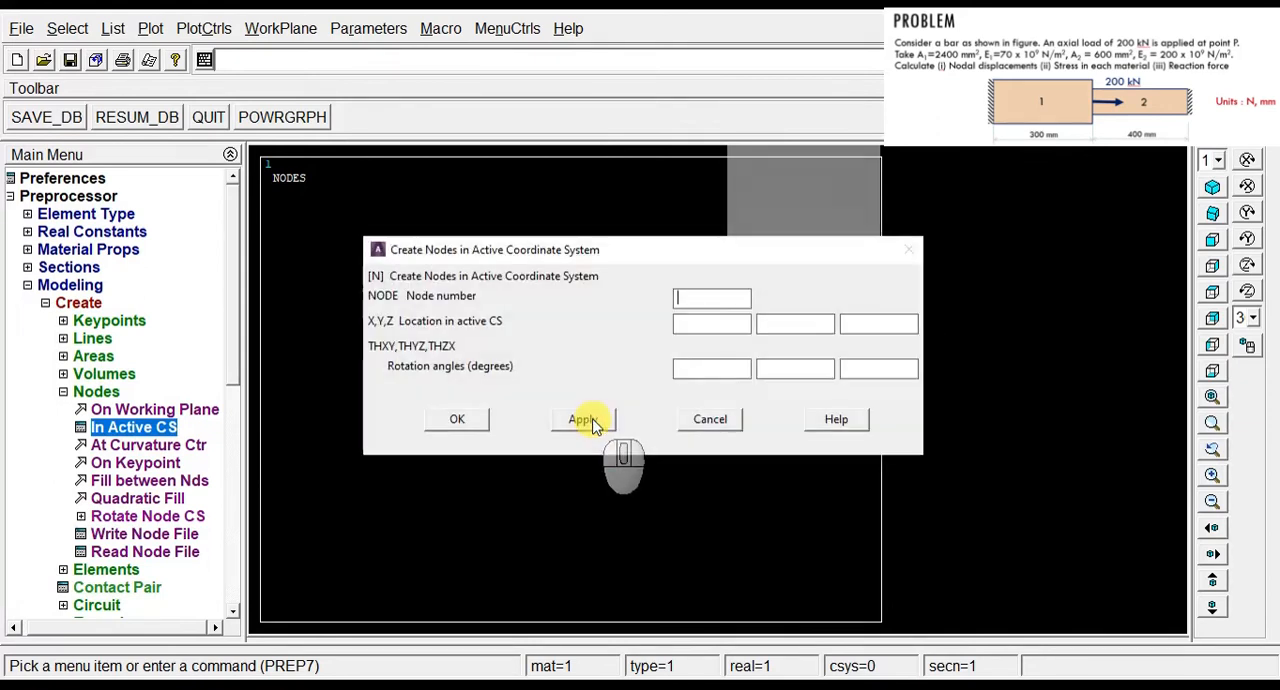
# Step: Create two more nodes in the active coordinate system at X 300 and X 700, and finish node creation
pyautogui.click(690, 324)
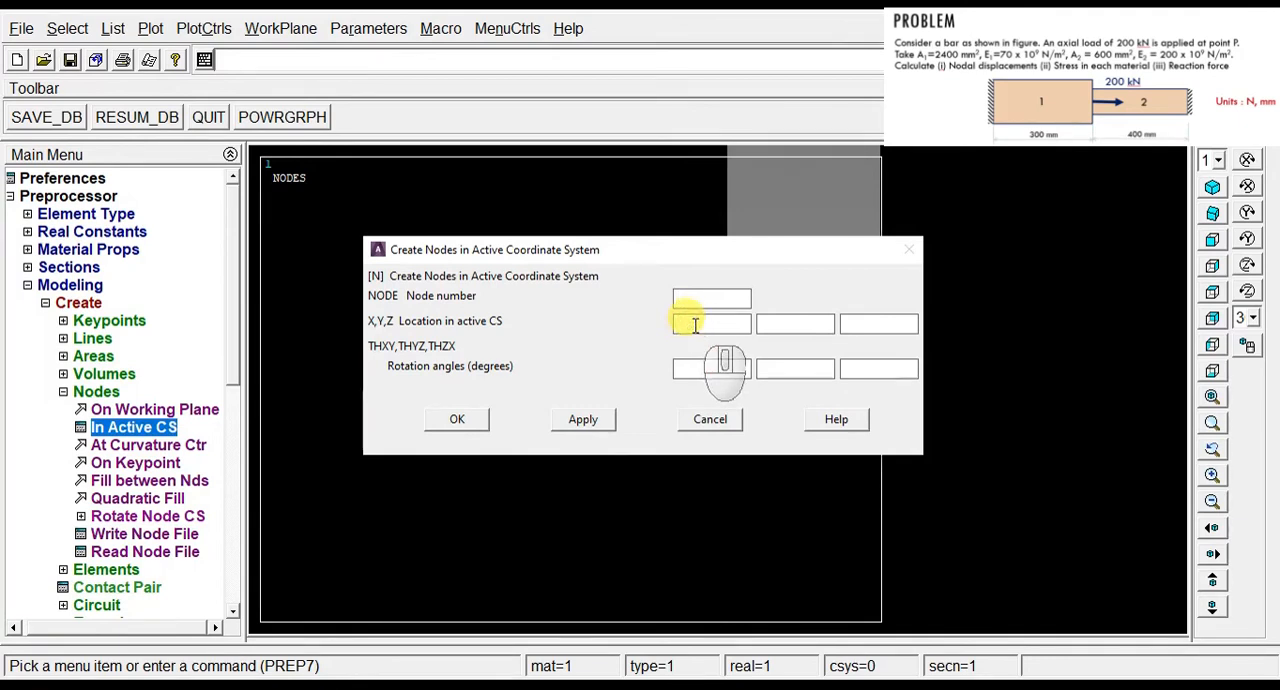
pyautogui.write('300')
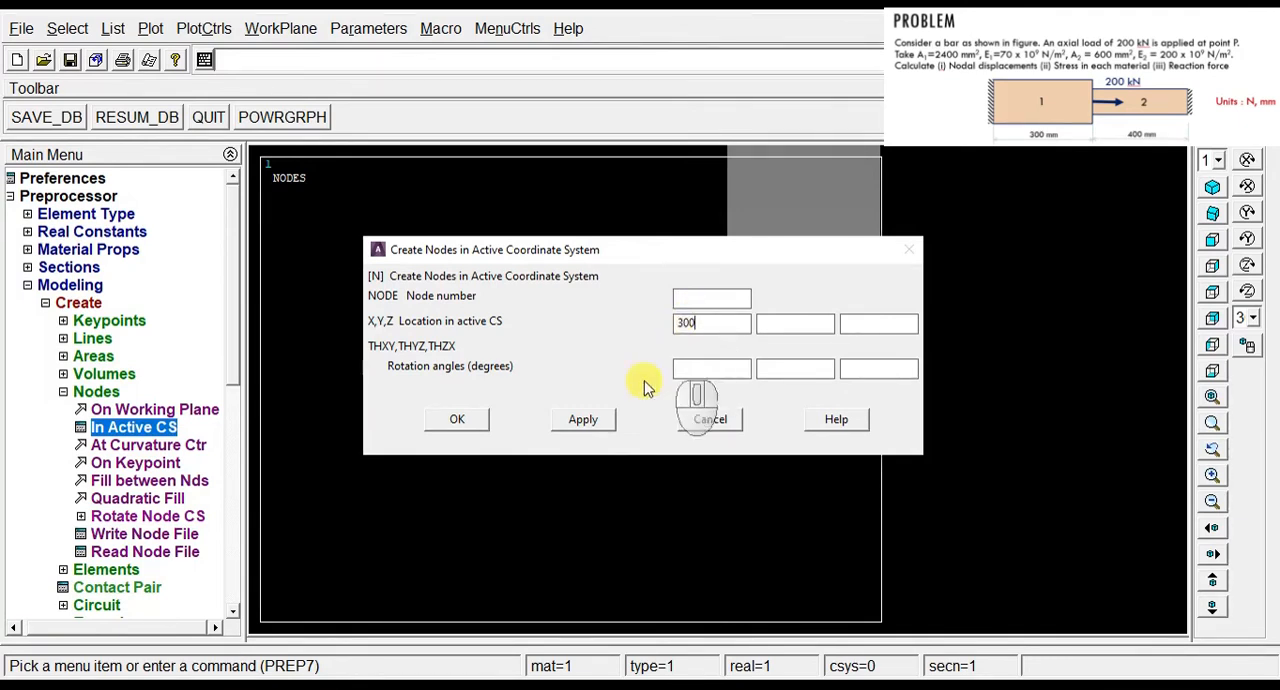
pyautogui.click(586, 419)
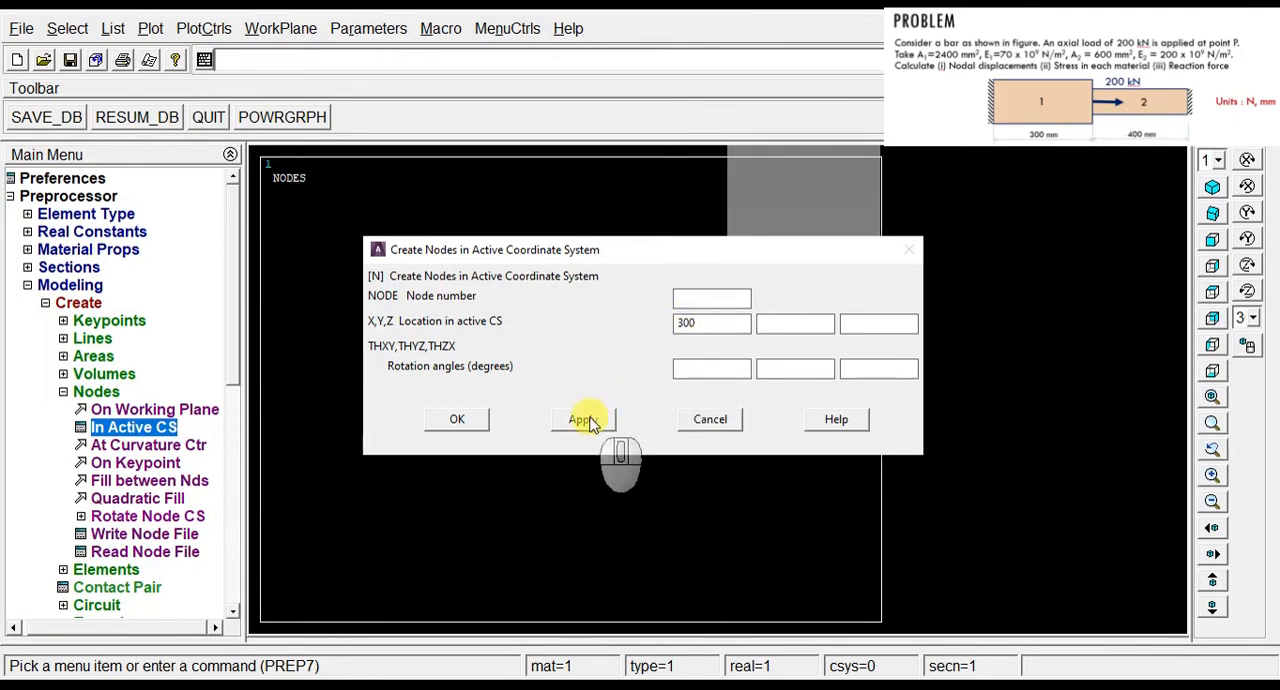
pyautogui.click(680, 365)
pyautogui.doubleClick(688, 322)
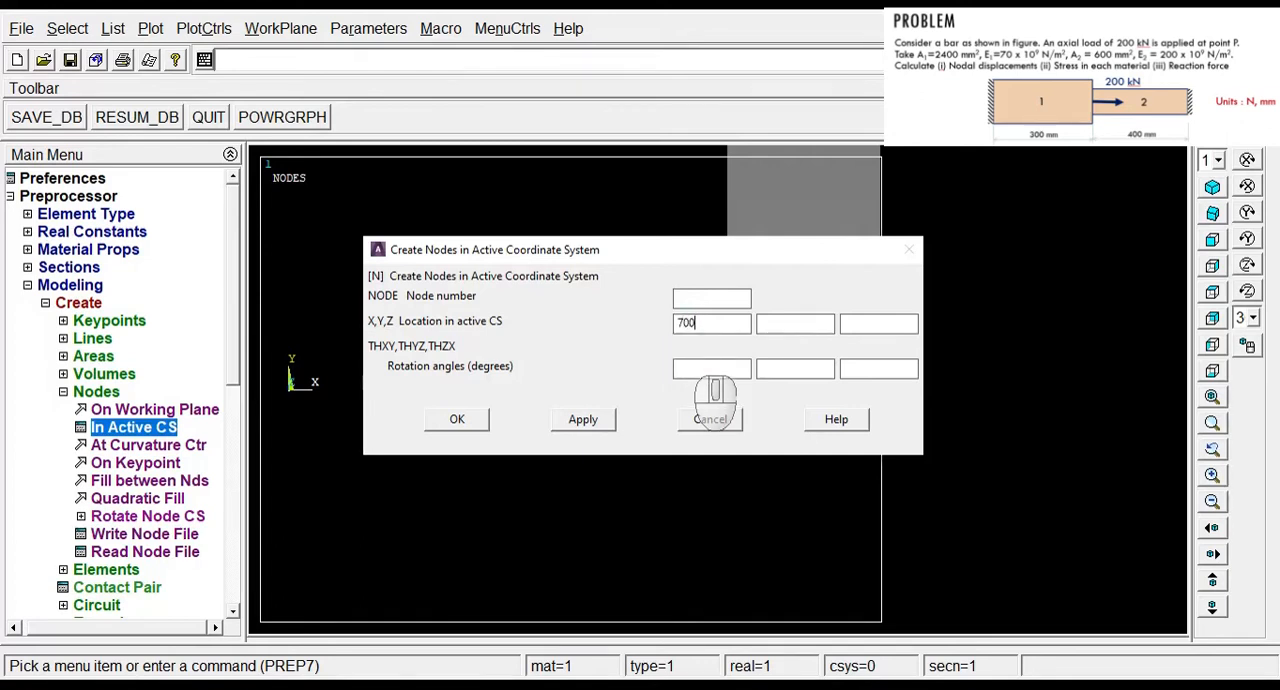
pyautogui.click(457, 419)
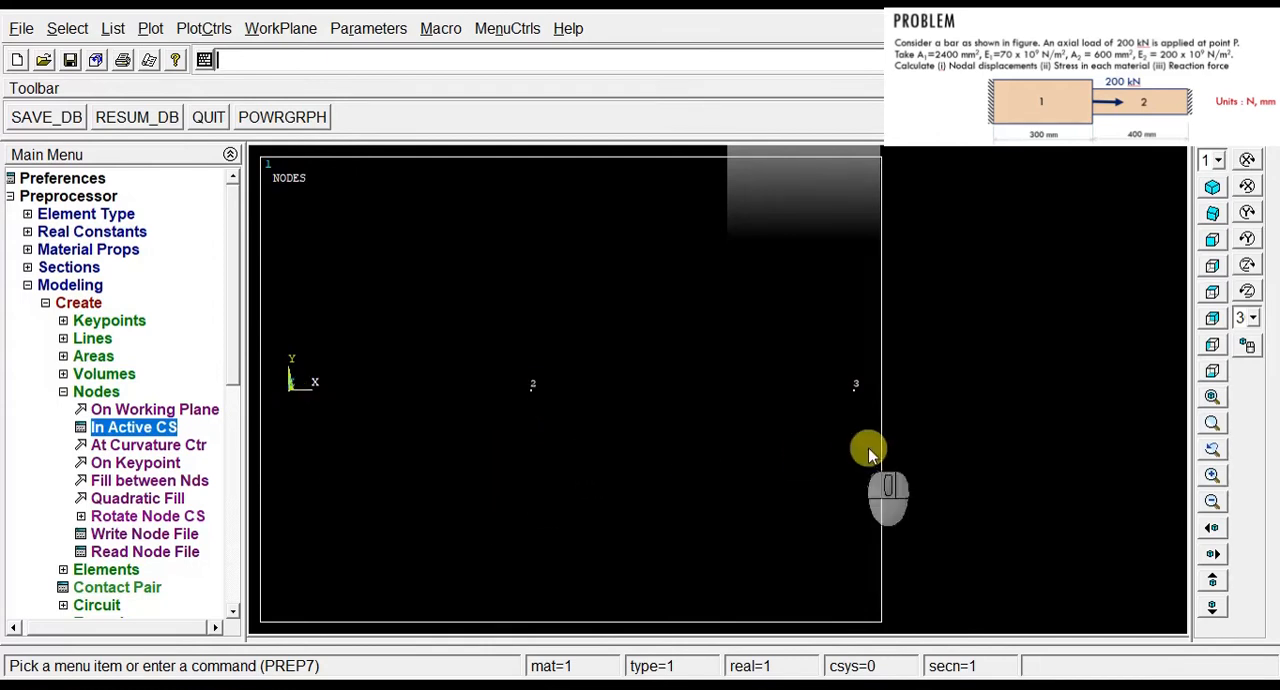
pyautogui.click(100, 392)
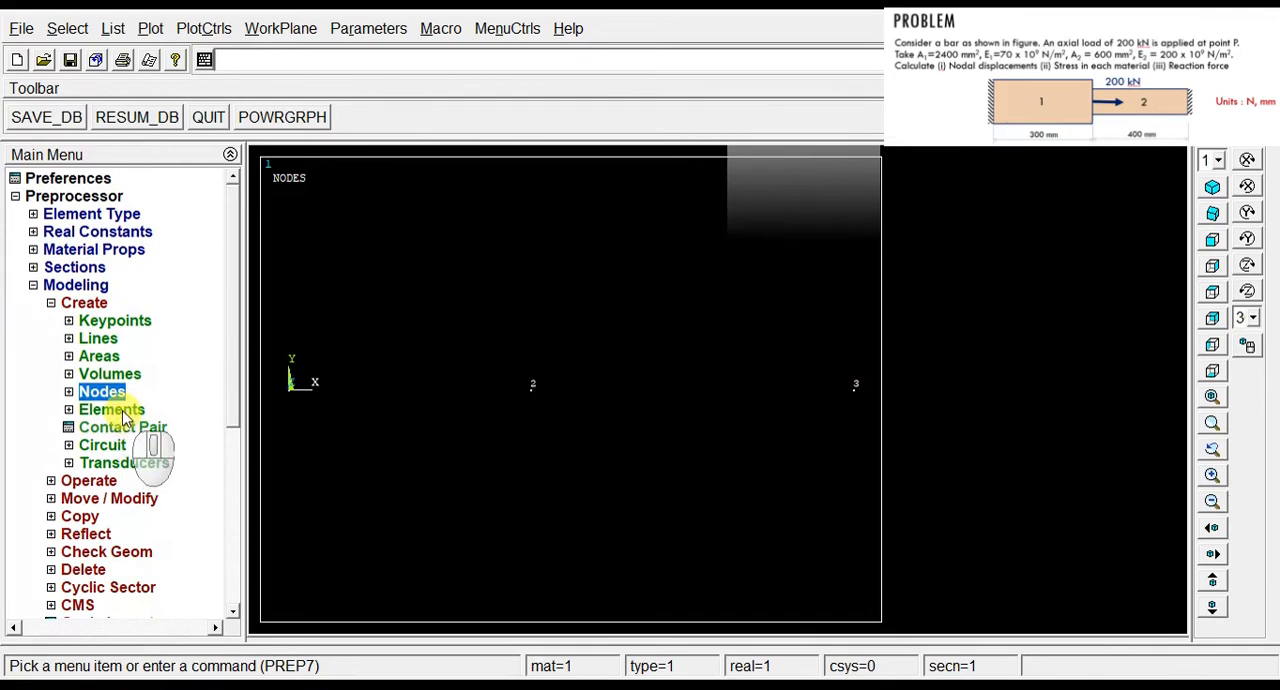
# Step: Confirm material number 1 and section 1 A1 as the attributes for the first element
pyautogui.click(112, 410)
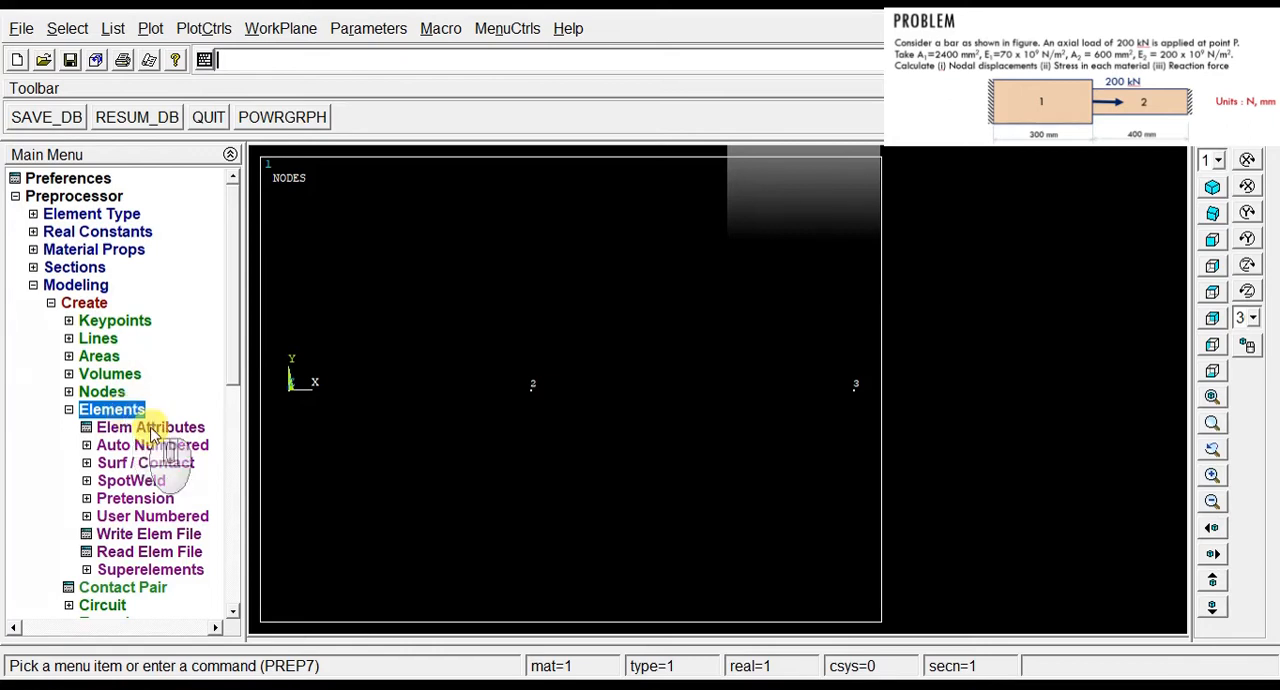
pyautogui.click(160, 427)
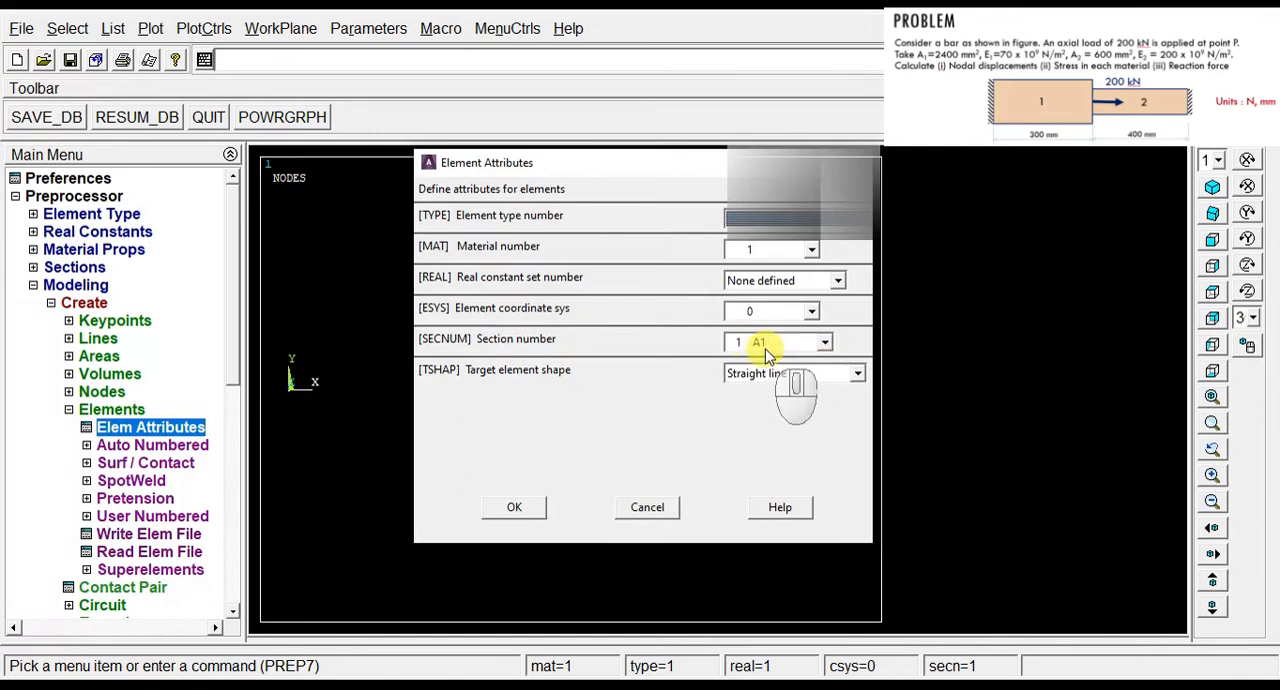
pyautogui.click(518, 507)
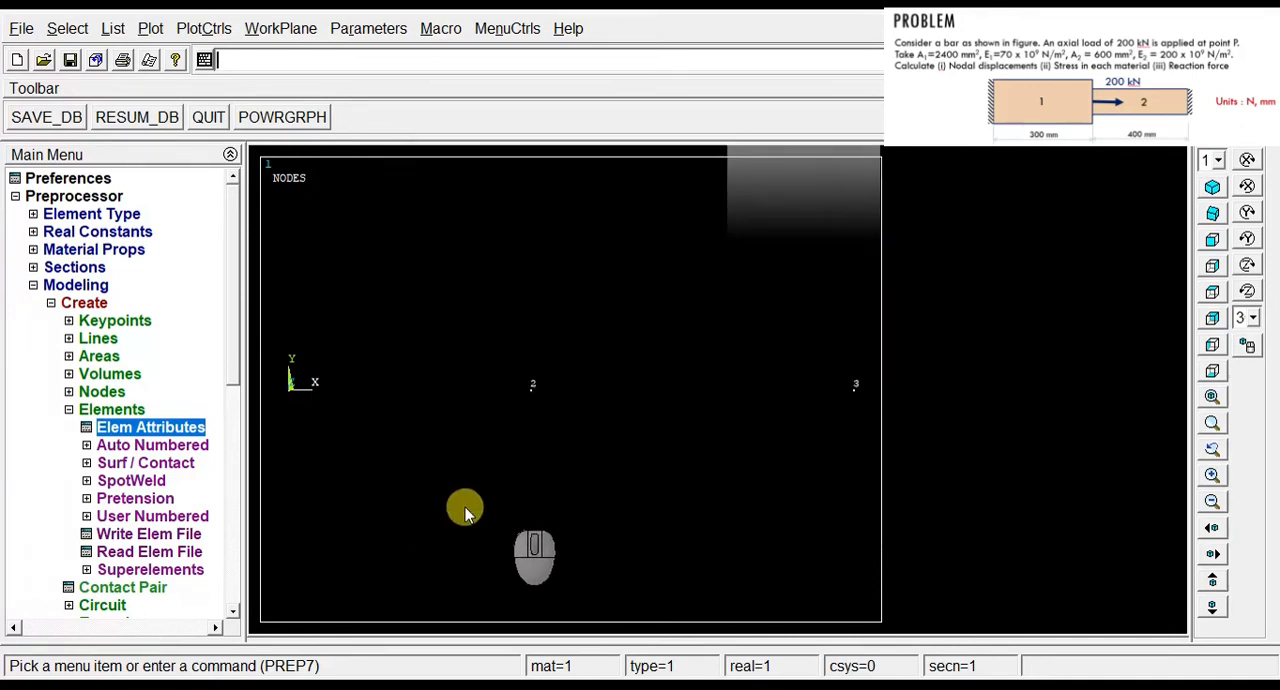
# Step: Create an auto-numbered element through the origin node and node 2
pyautogui.click(163, 445)
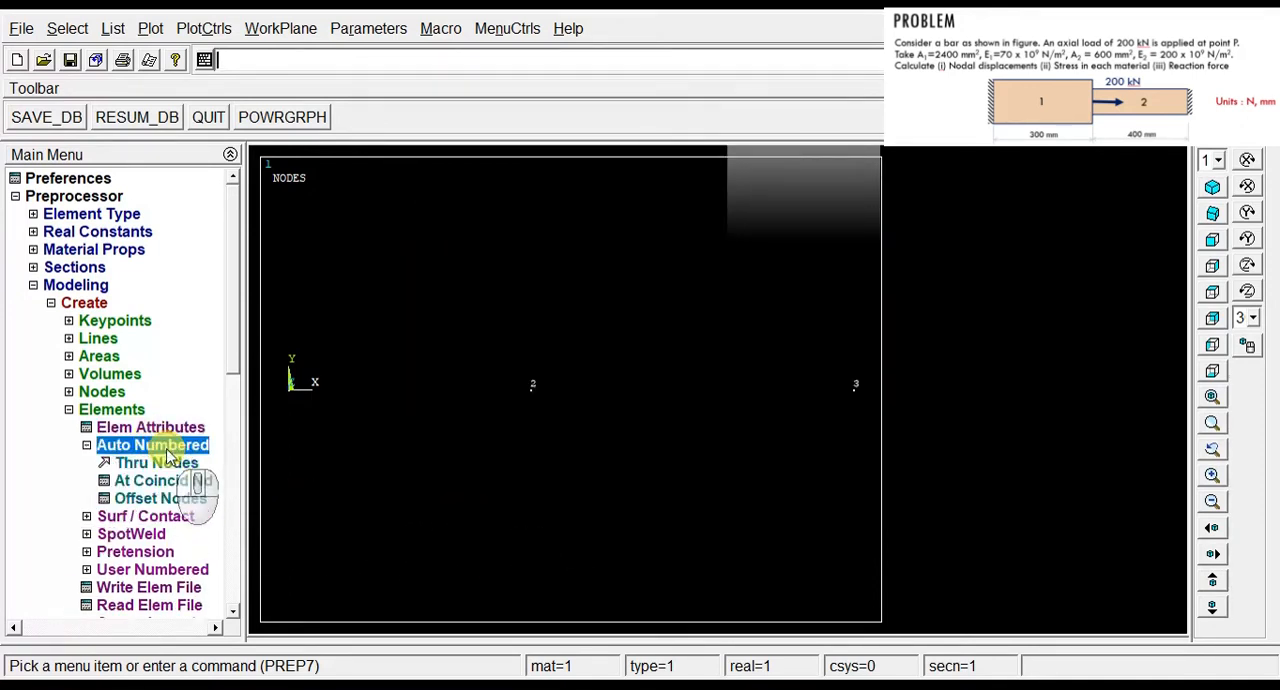
pyautogui.click(160, 463)
pyautogui.click(289, 416)
pyautogui.click(534, 408)
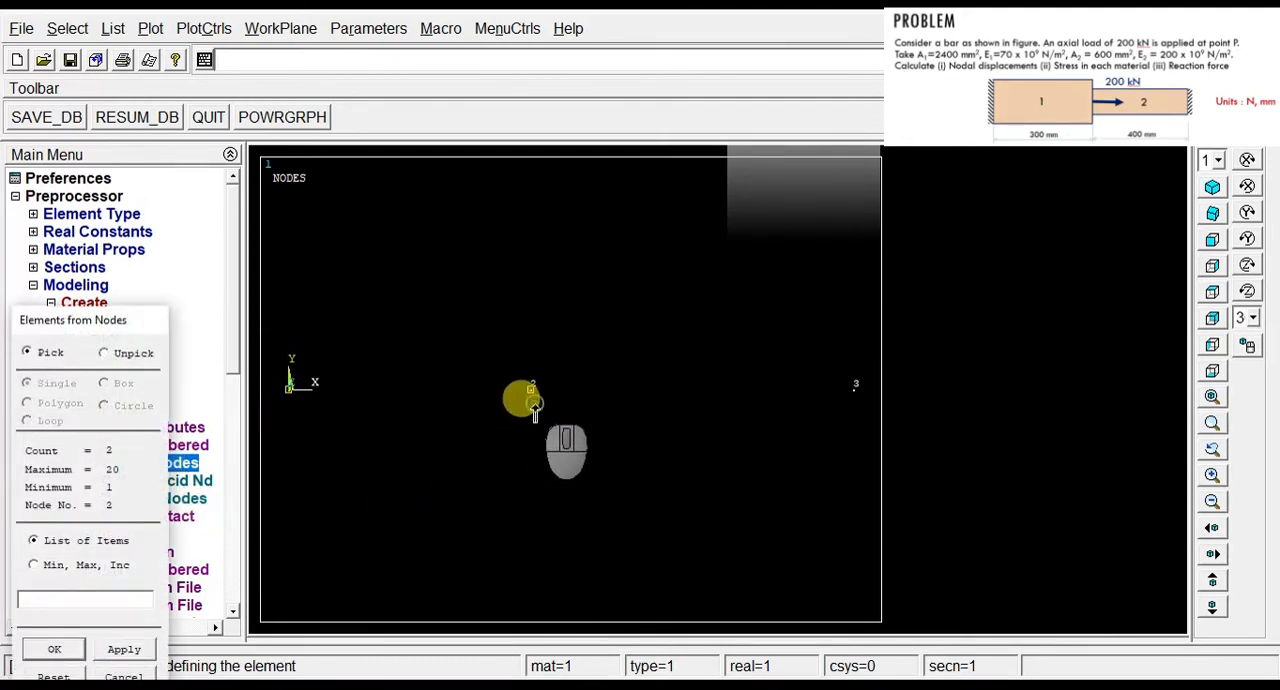
pyautogui.click(124, 649)
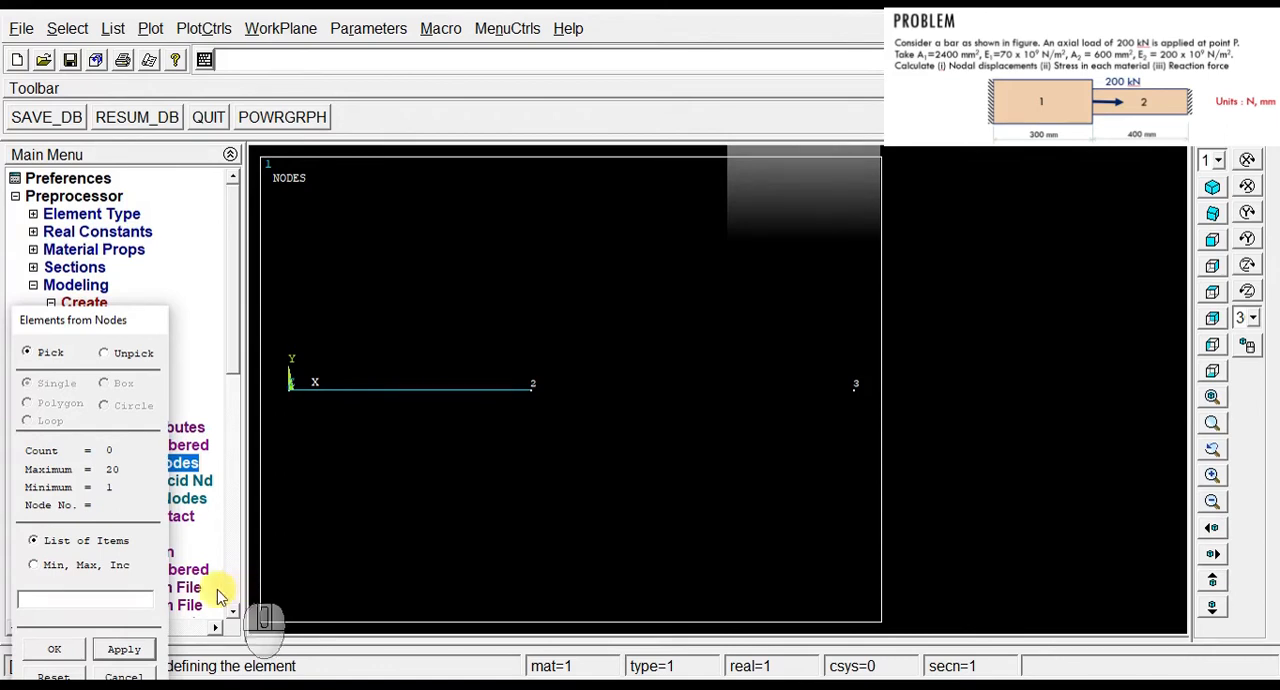
pyautogui.click(120, 677)
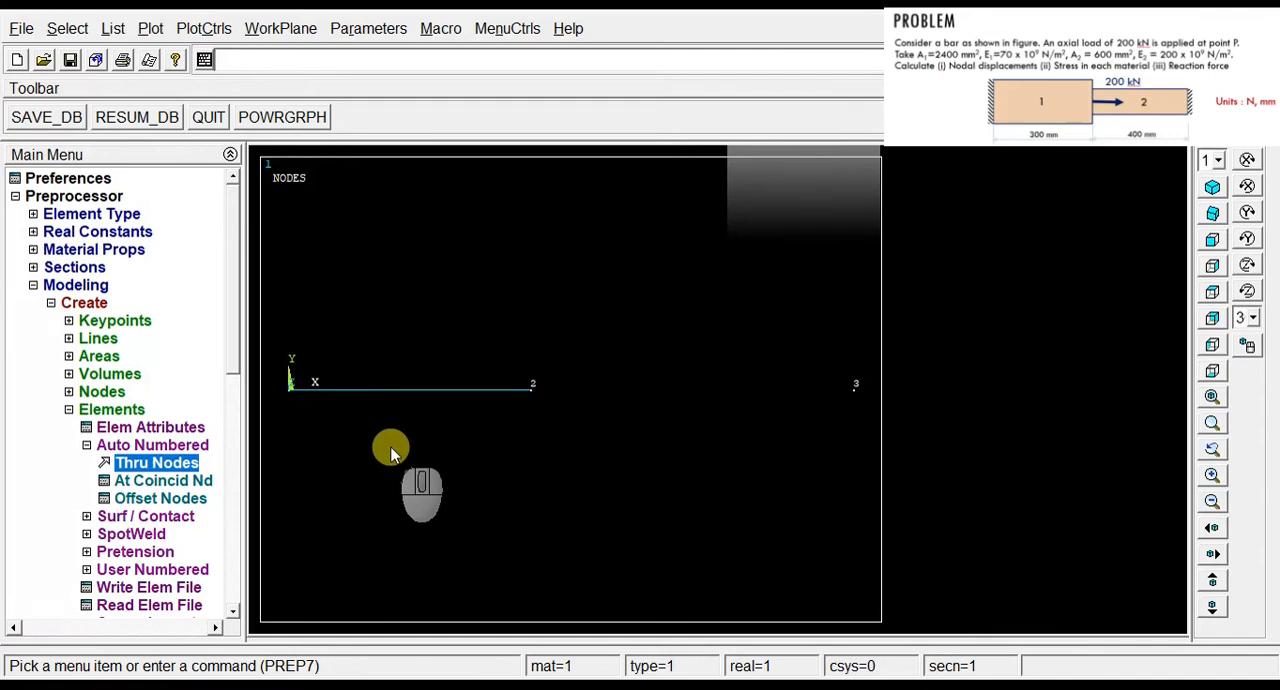
# Step: Set the element attributes to material number 2 and section 2 A2
pyautogui.click(174, 430)
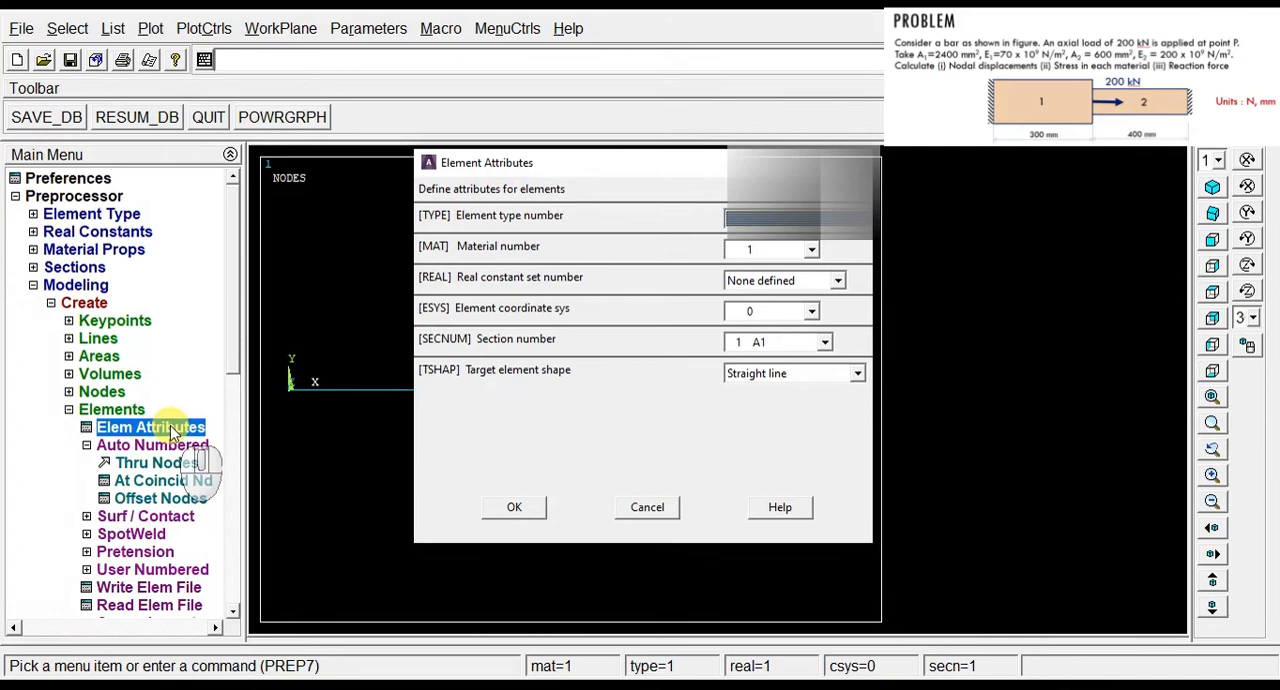
pyautogui.click(811, 250)
pyautogui.click(758, 283)
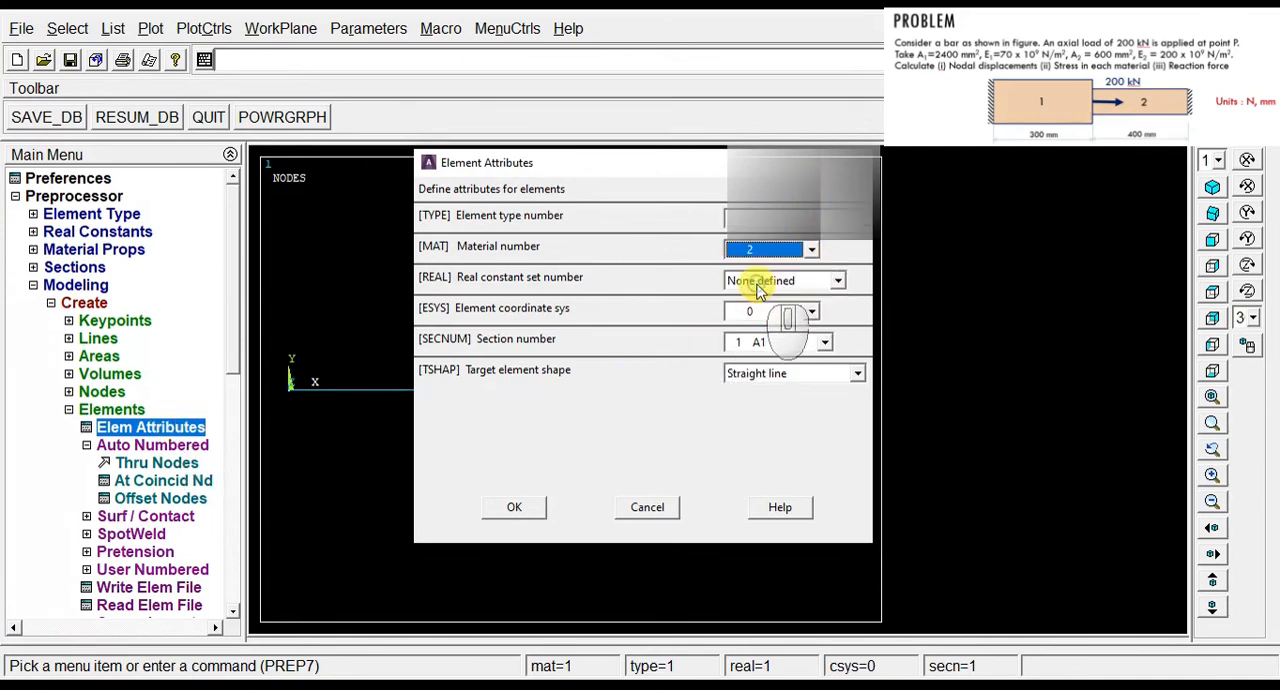
pyautogui.click(826, 343)
pyautogui.click(767, 374)
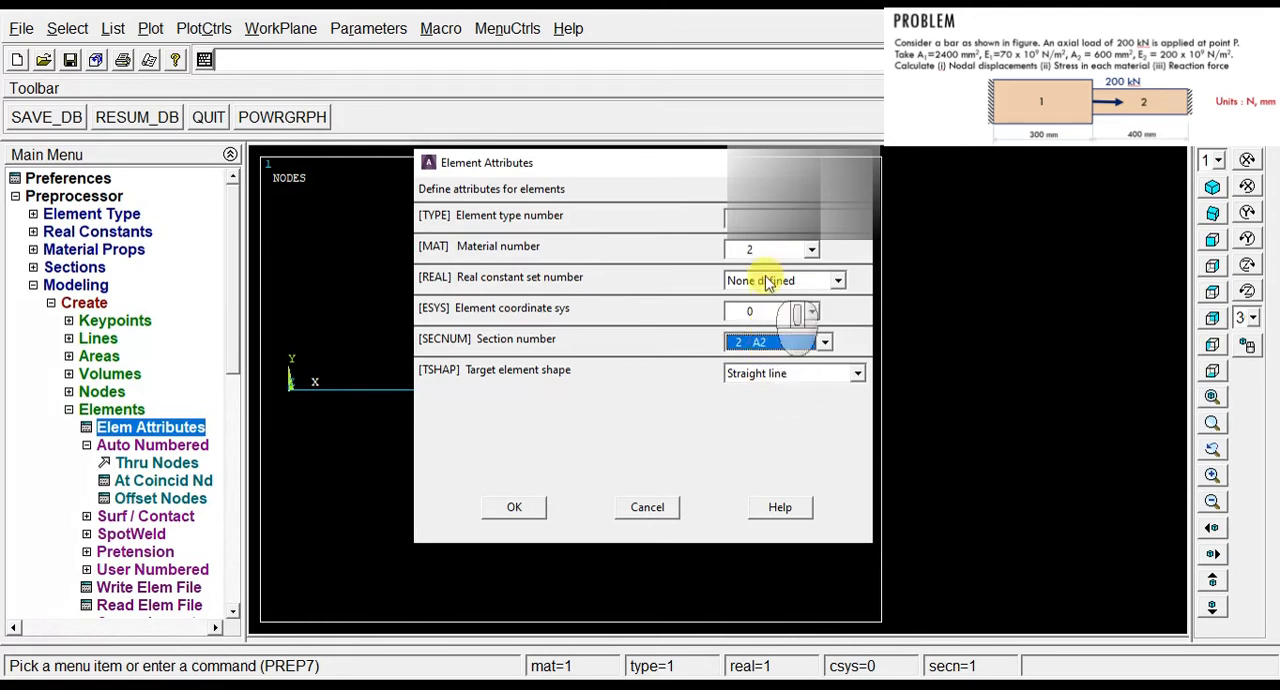
pyautogui.click(518, 509)
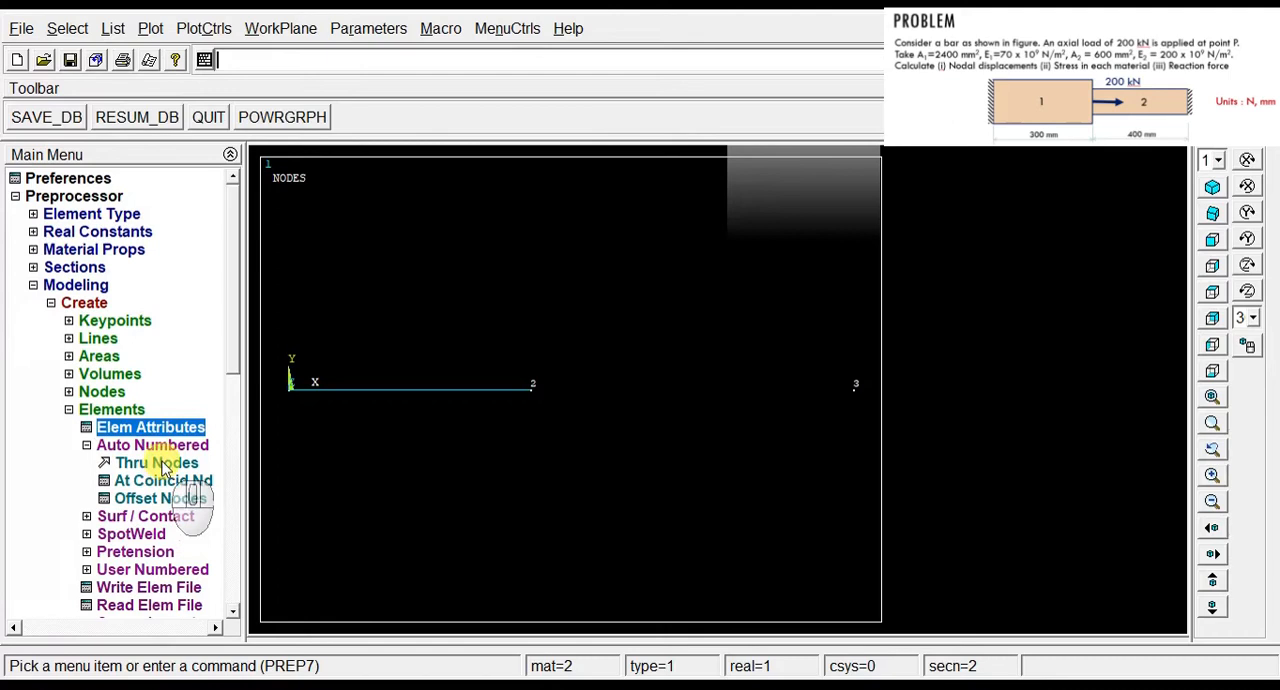
# Step: Create an auto-numbered element through nodes 2 and 3
pyautogui.click(160, 464)
pyautogui.click(530, 387)
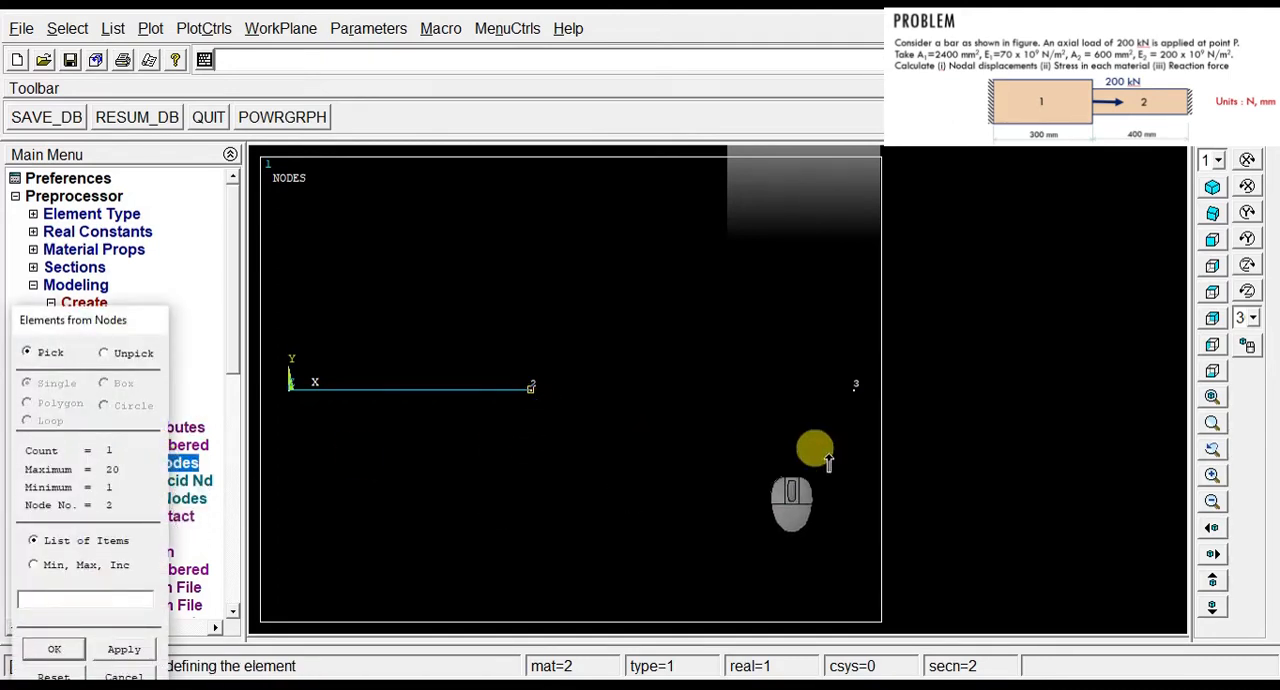
pyautogui.click(855, 387)
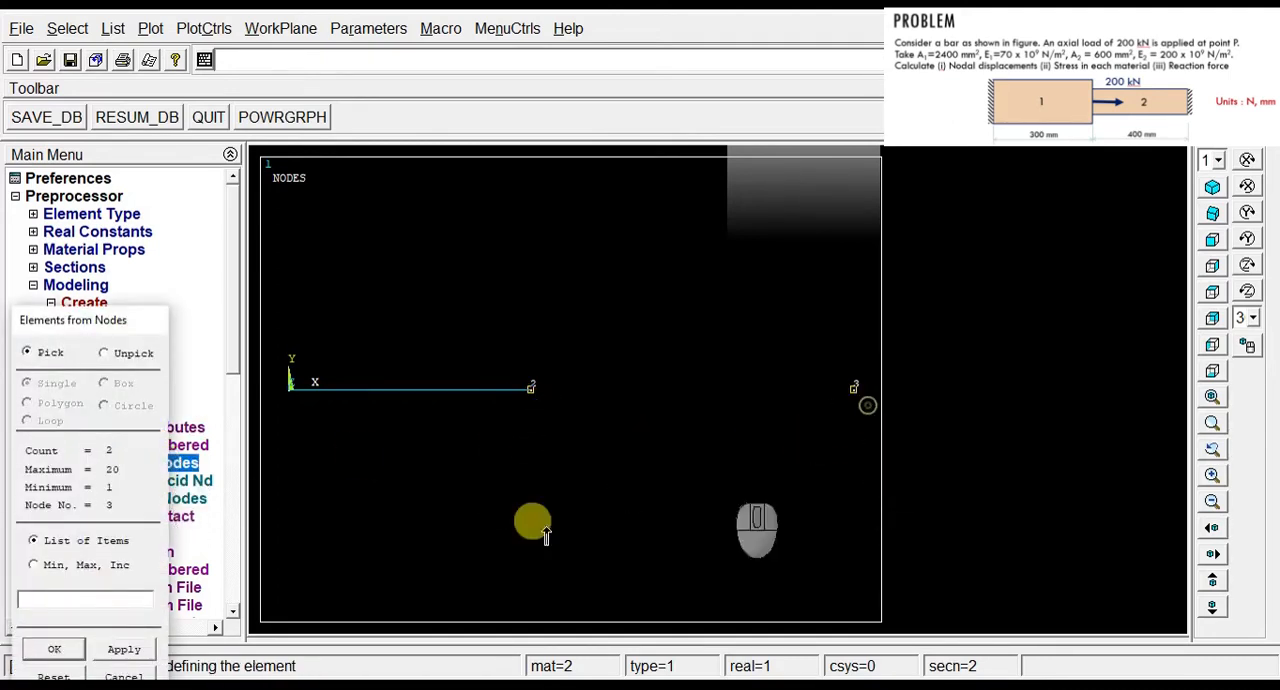
pyautogui.click(55, 649)
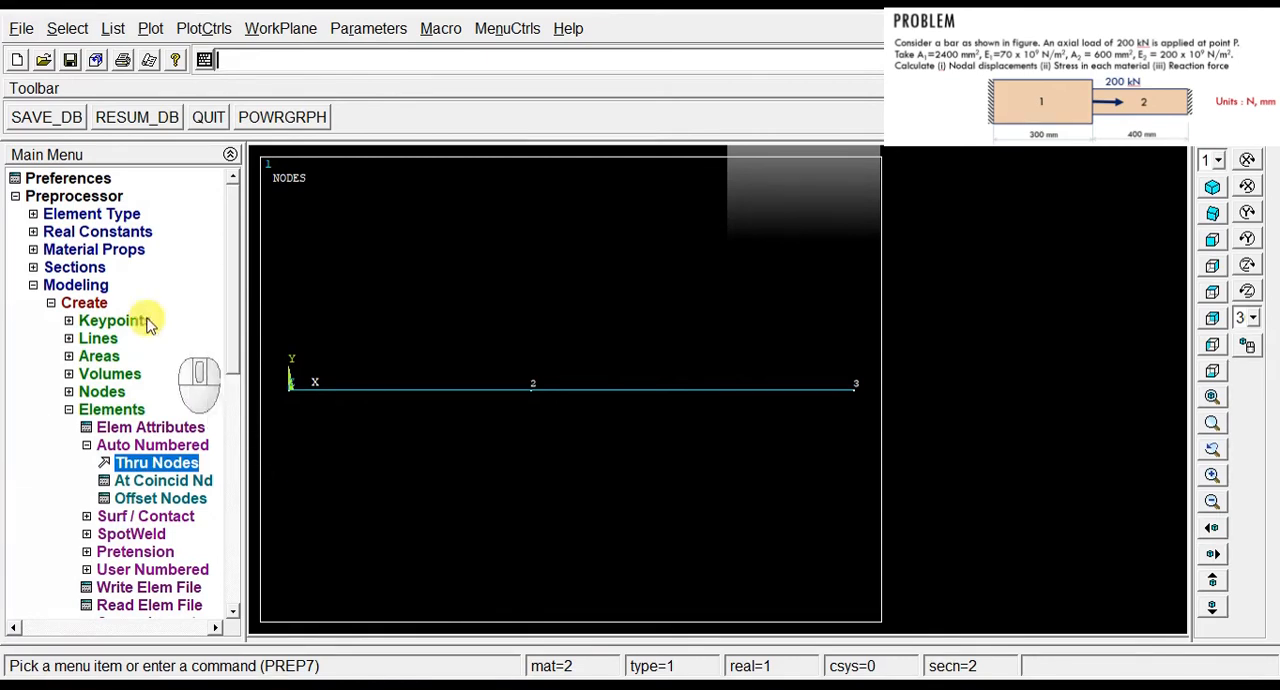
pyautogui.click(40, 198)
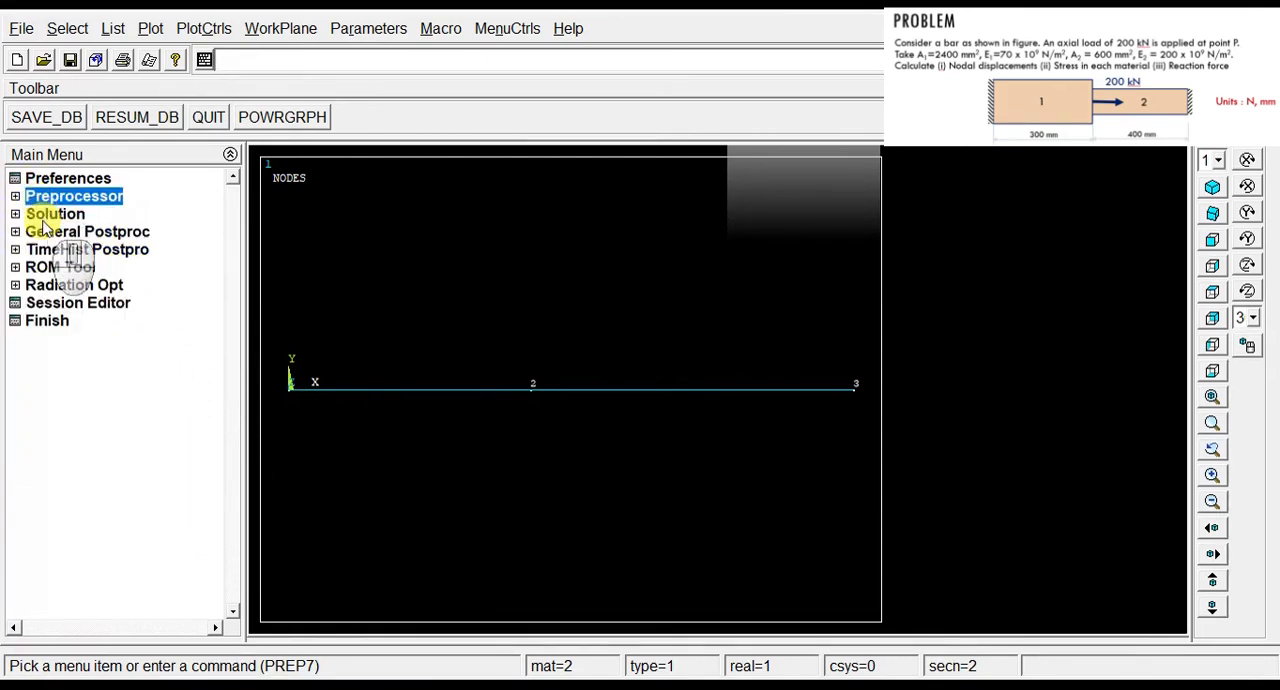
pyautogui.click(44, 216)
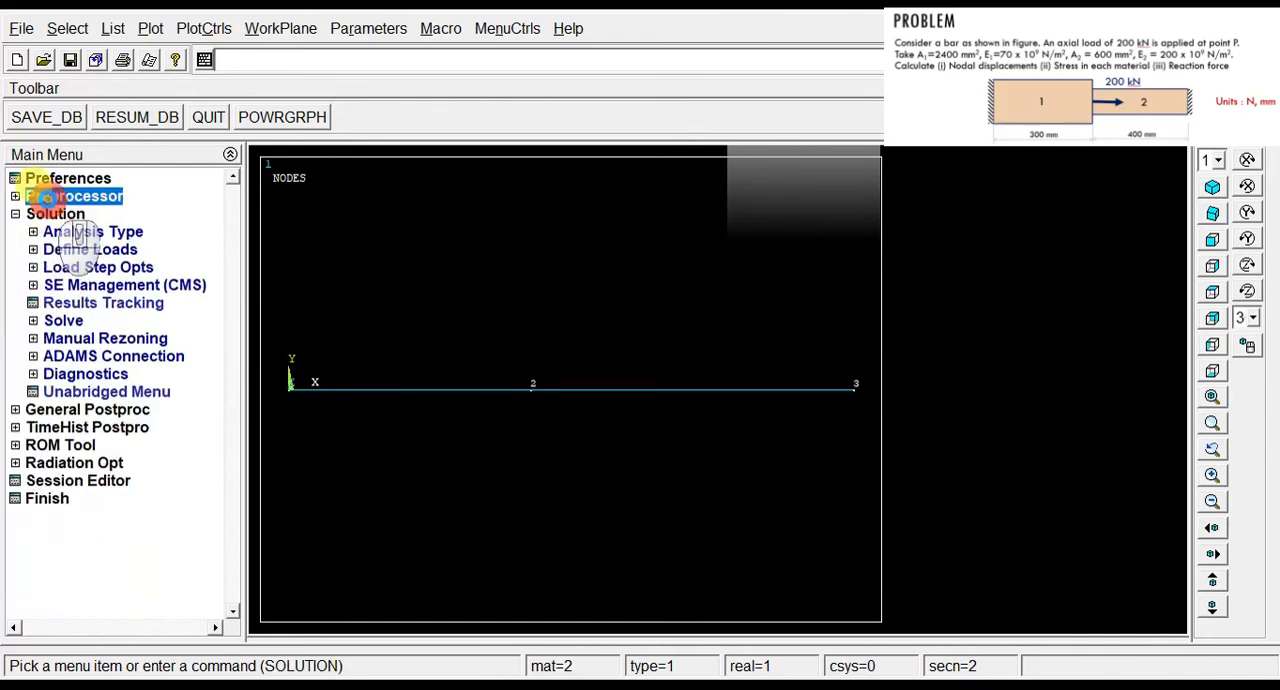
pyautogui.click(60, 196)
# Step: Apply a structural displacement constraint with All DOF to the origin node and node 3 at the bar's ends
pyautogui.click(36, 285)
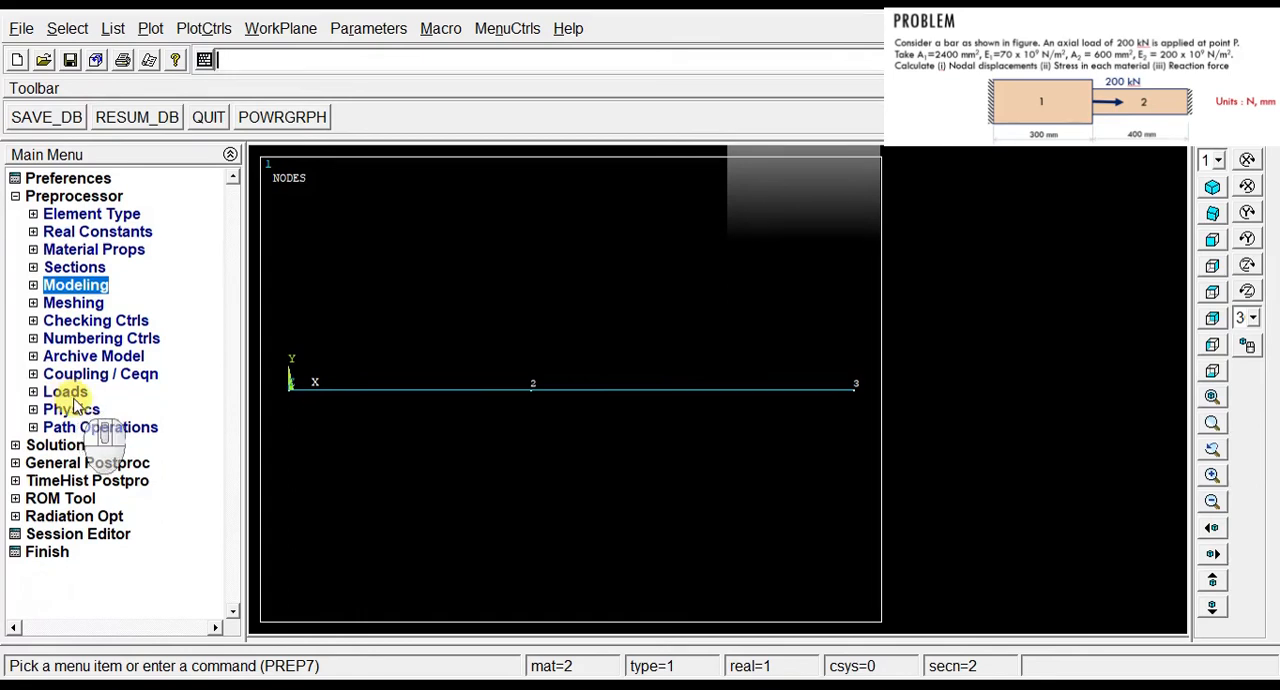
pyautogui.click(70, 394)
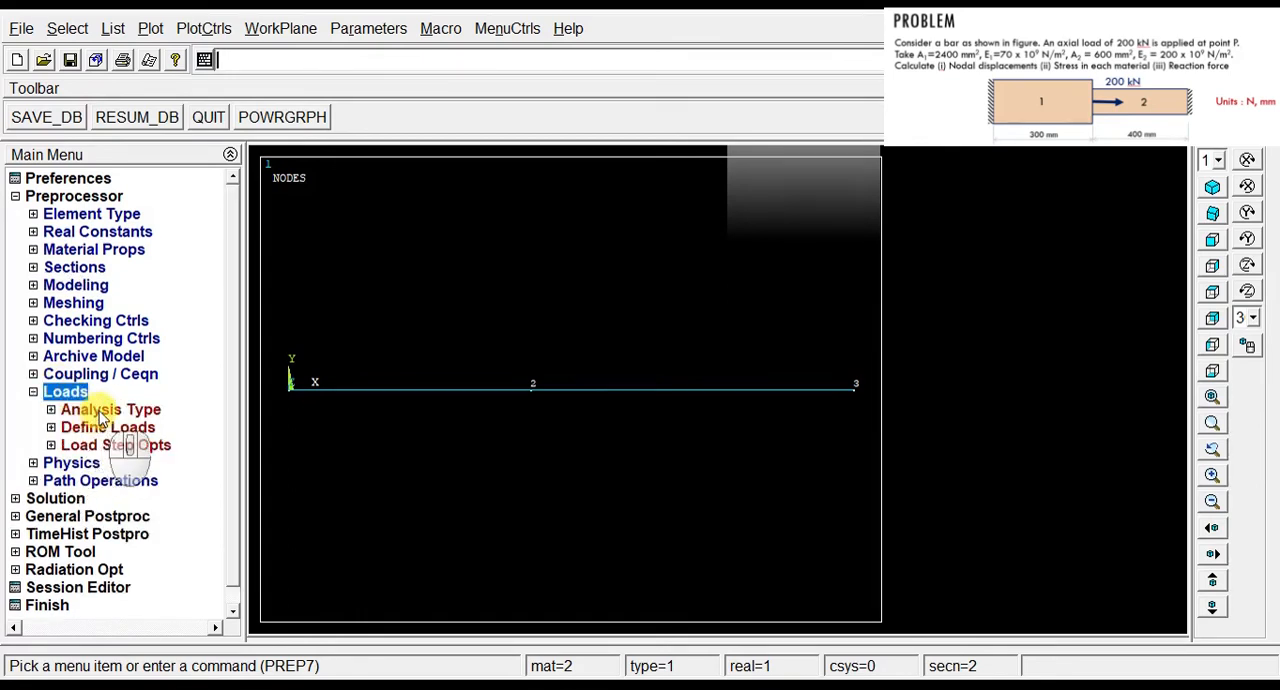
pyautogui.click(104, 428)
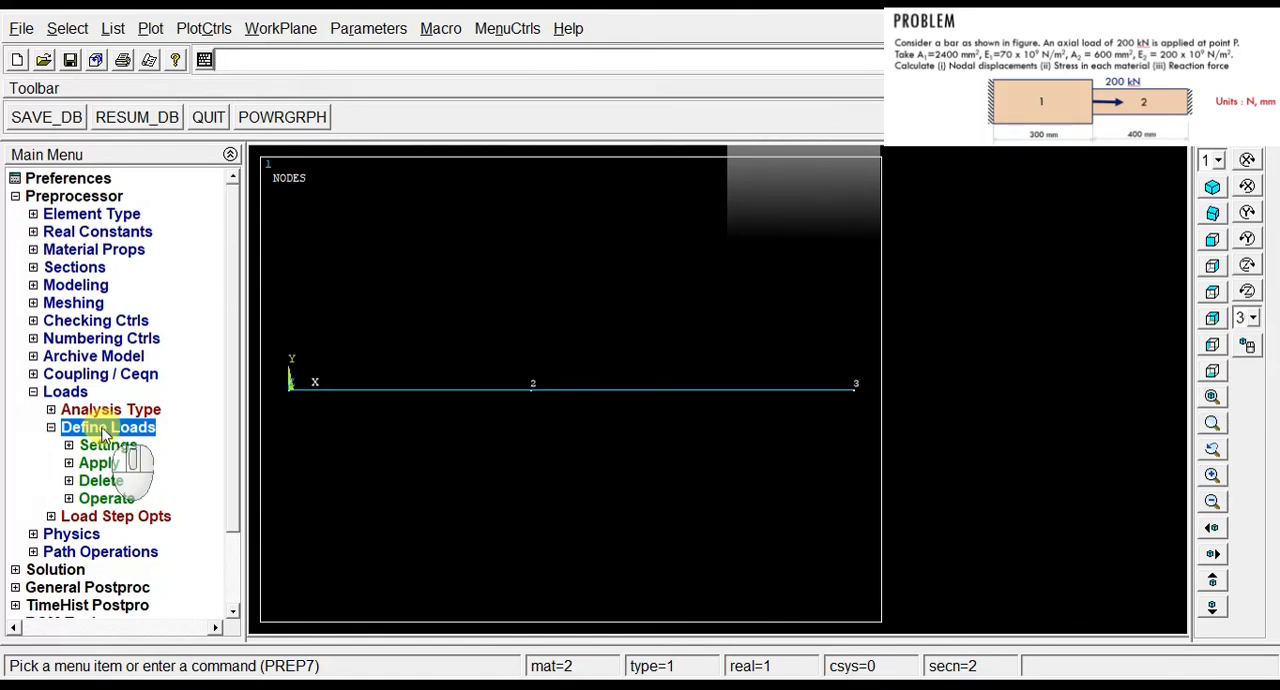
pyautogui.click(99, 464)
pyautogui.click(130, 483)
pyautogui.click(158, 500)
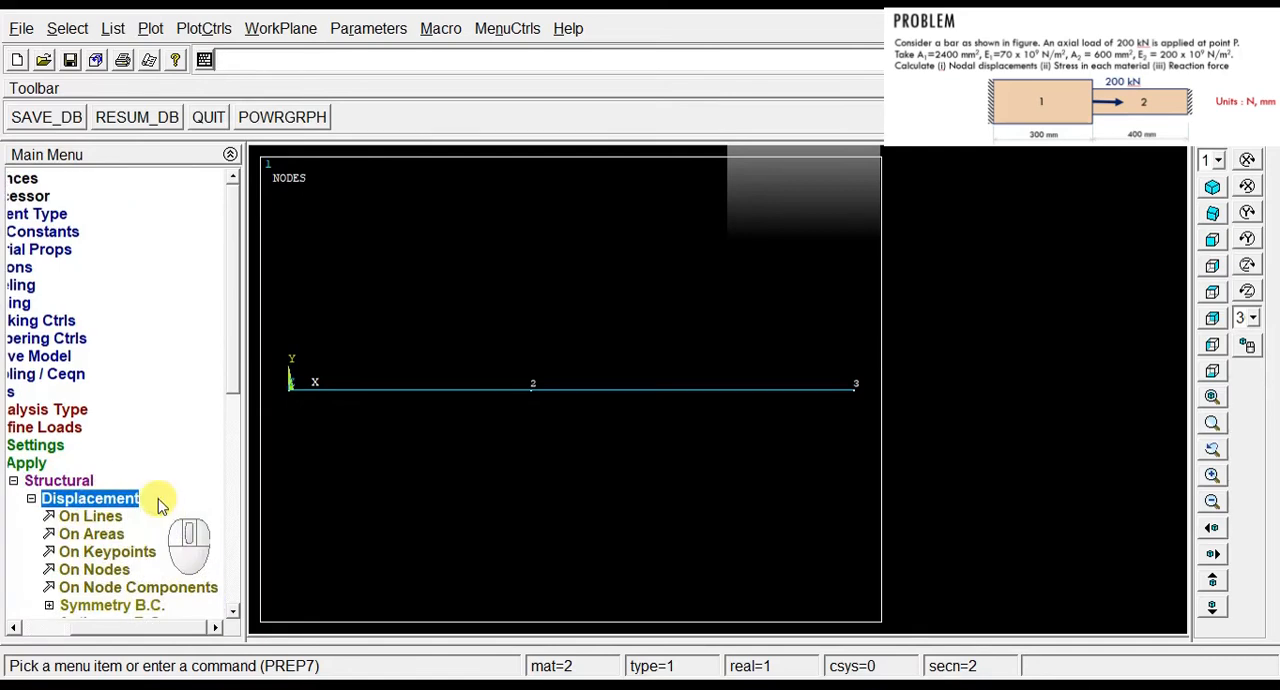
pyautogui.click(100, 569)
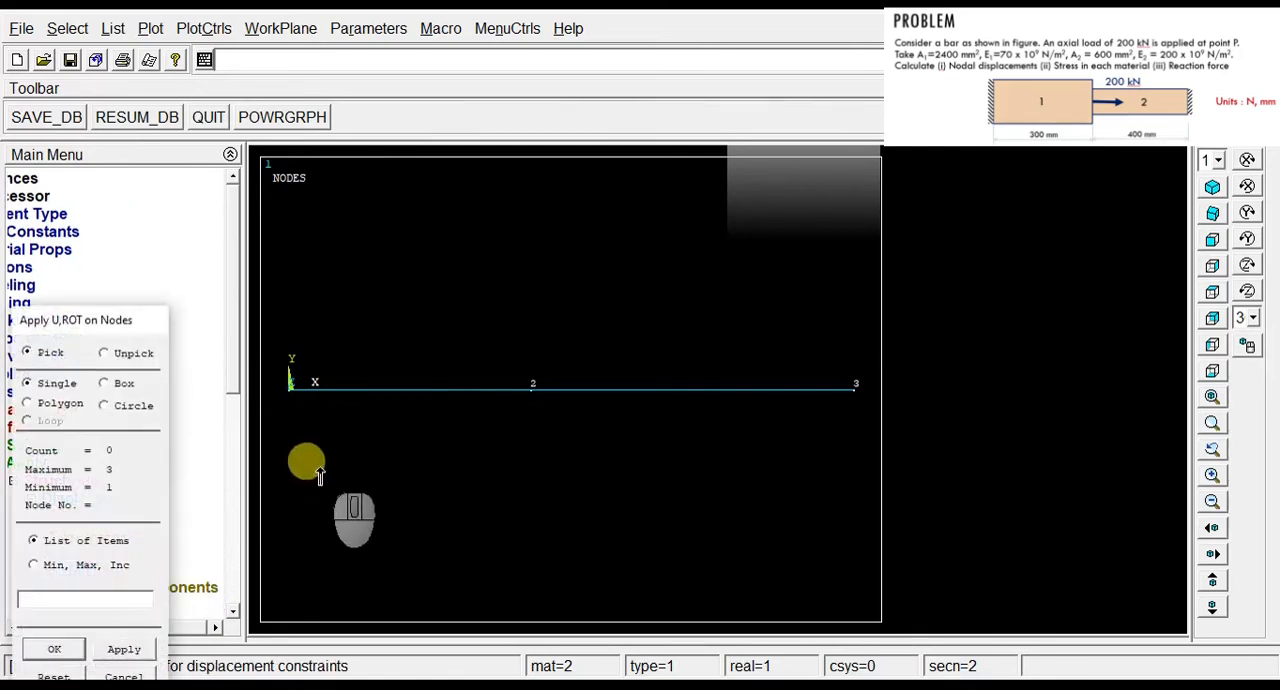
pyautogui.click(855, 392)
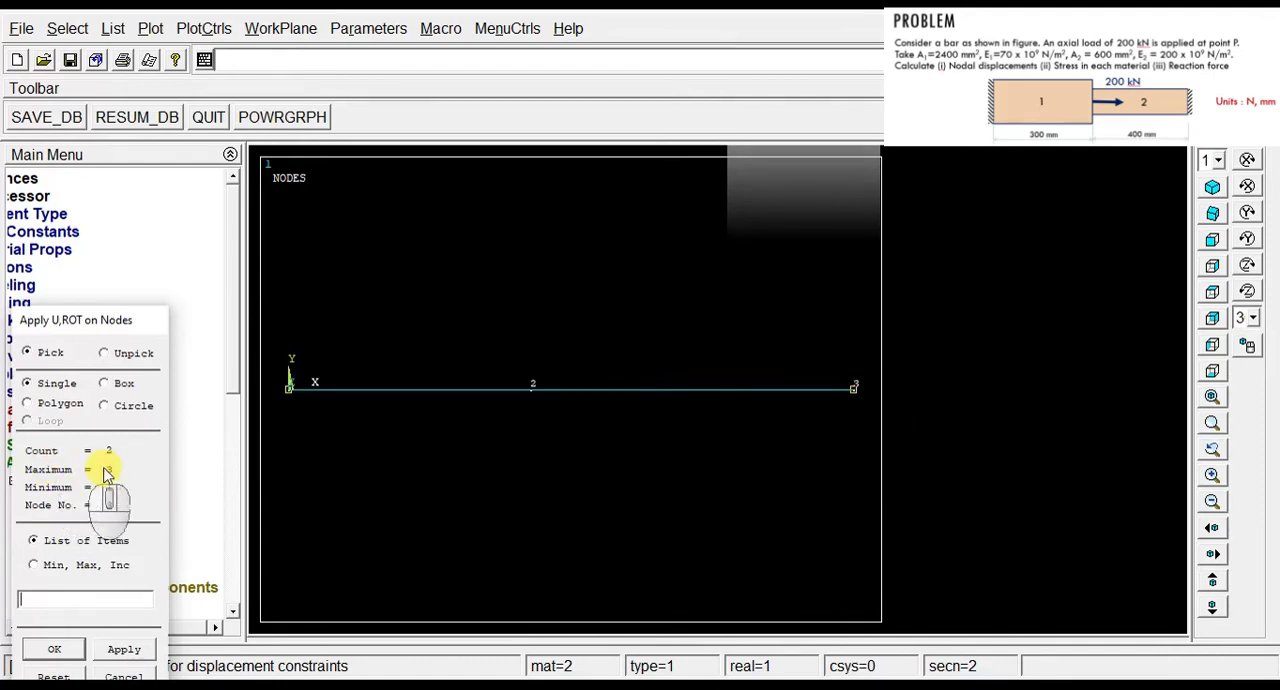
pyautogui.click(58, 652)
pyautogui.click(752, 267)
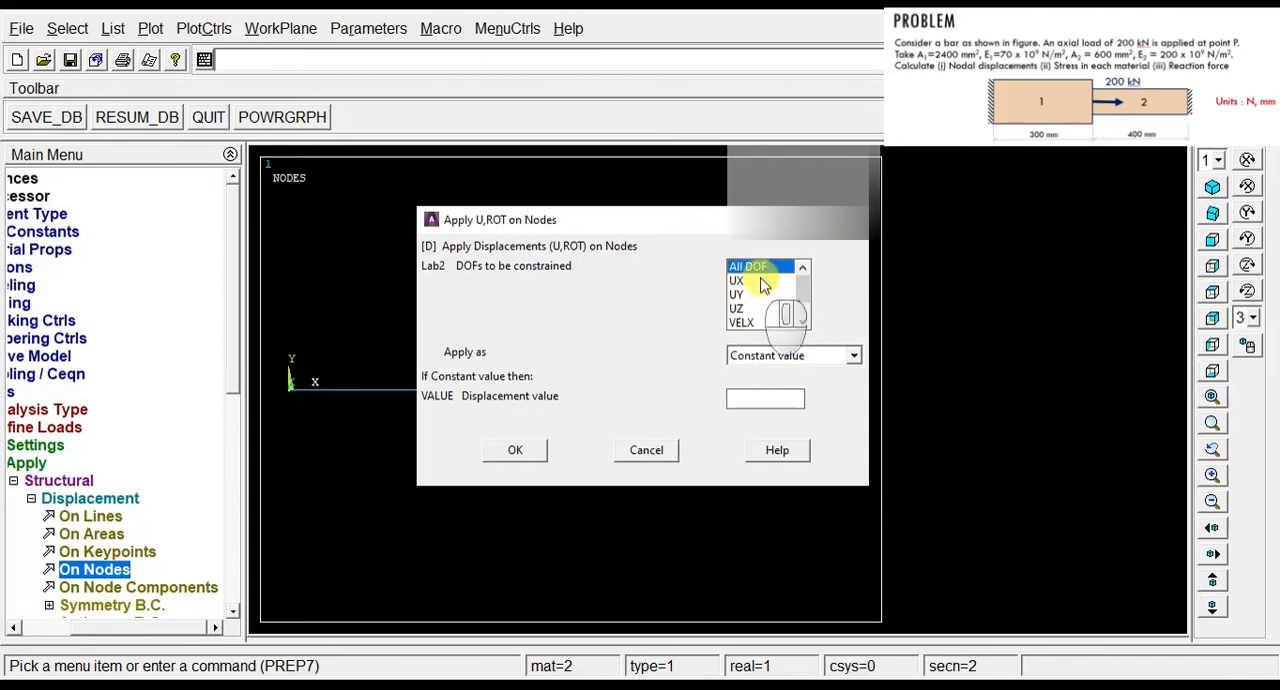
pyautogui.click(520, 450)
# Step: Apply a constant structural force of 200e3 in the FX direction on node 2
pyautogui.moveTo(183, 624); pyautogui.dragTo(80, 622)
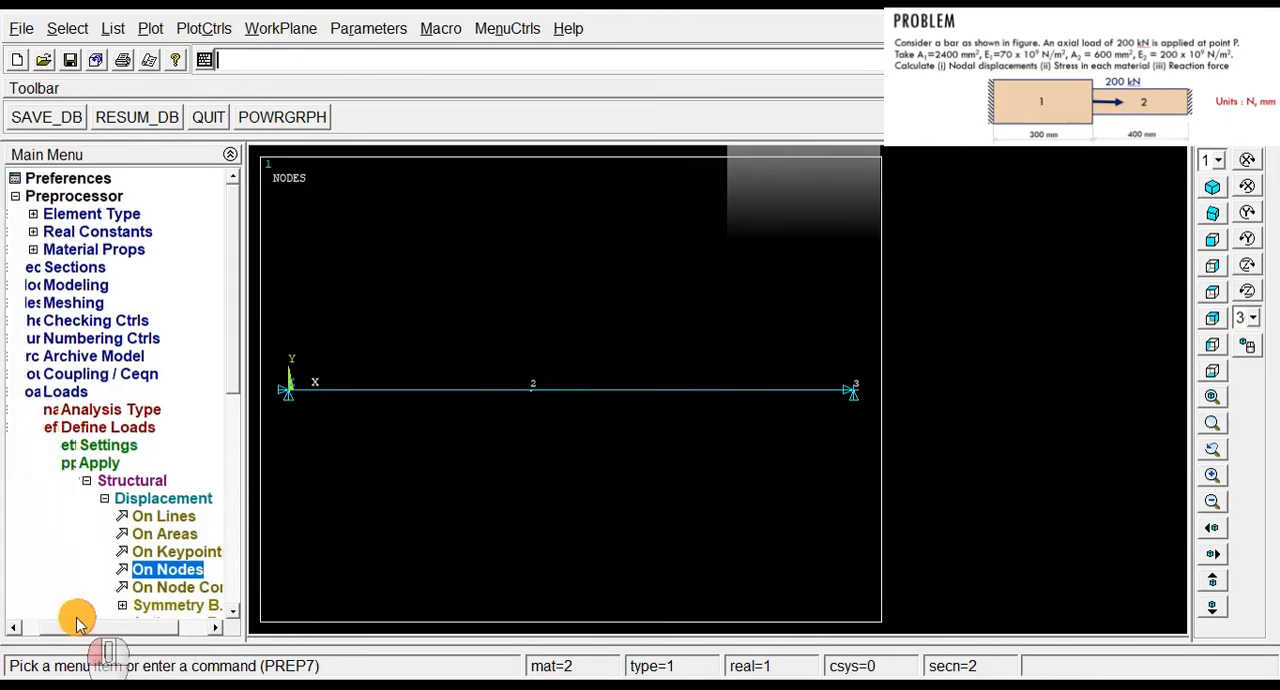
pyautogui.click(87, 483)
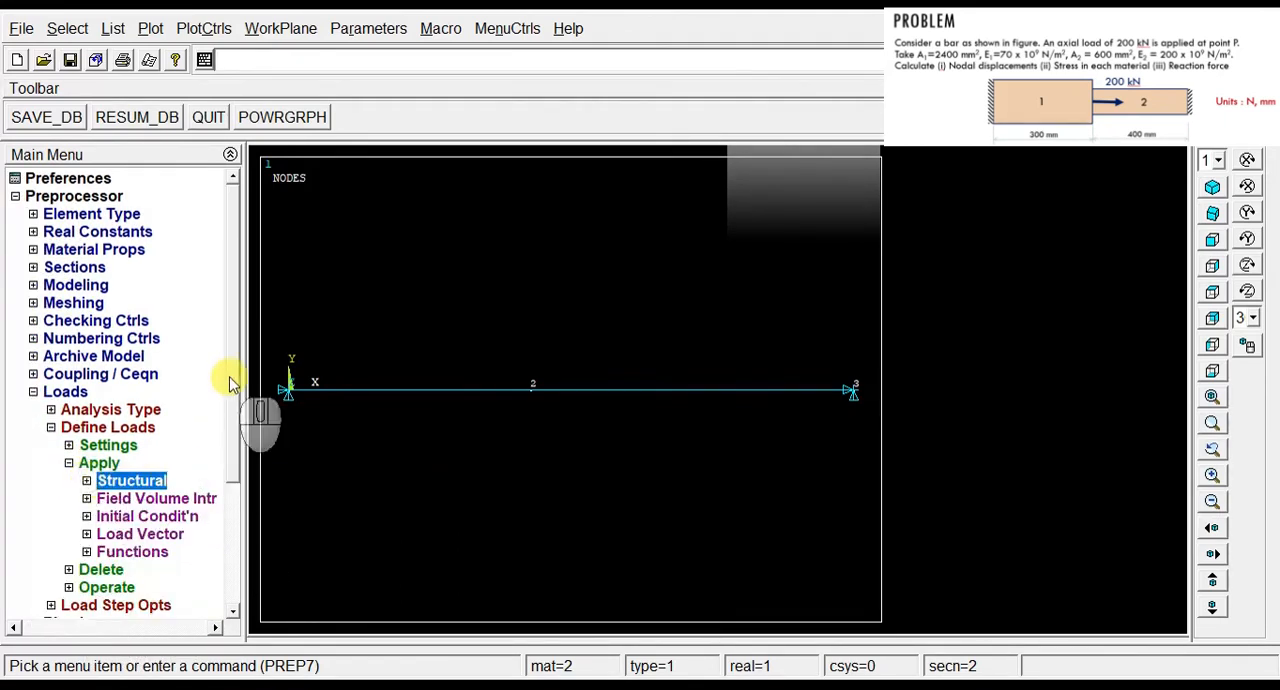
pyautogui.scroll(-2, 222, 440)
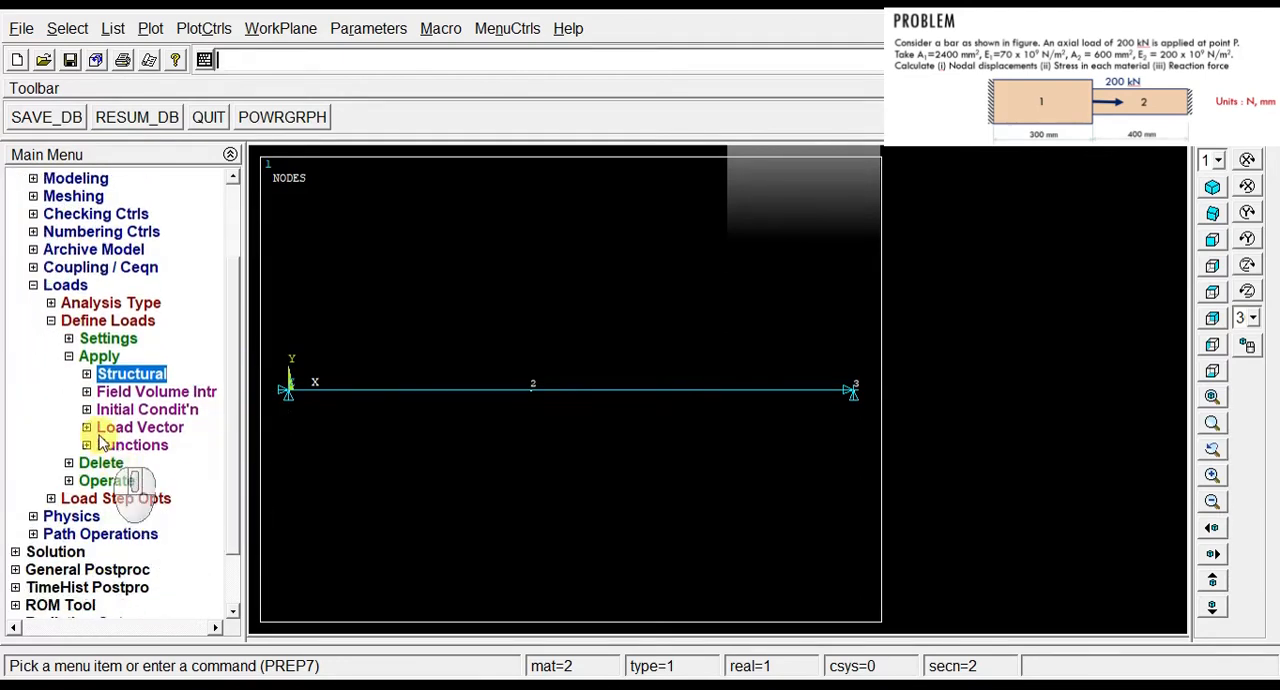
pyautogui.click(87, 373)
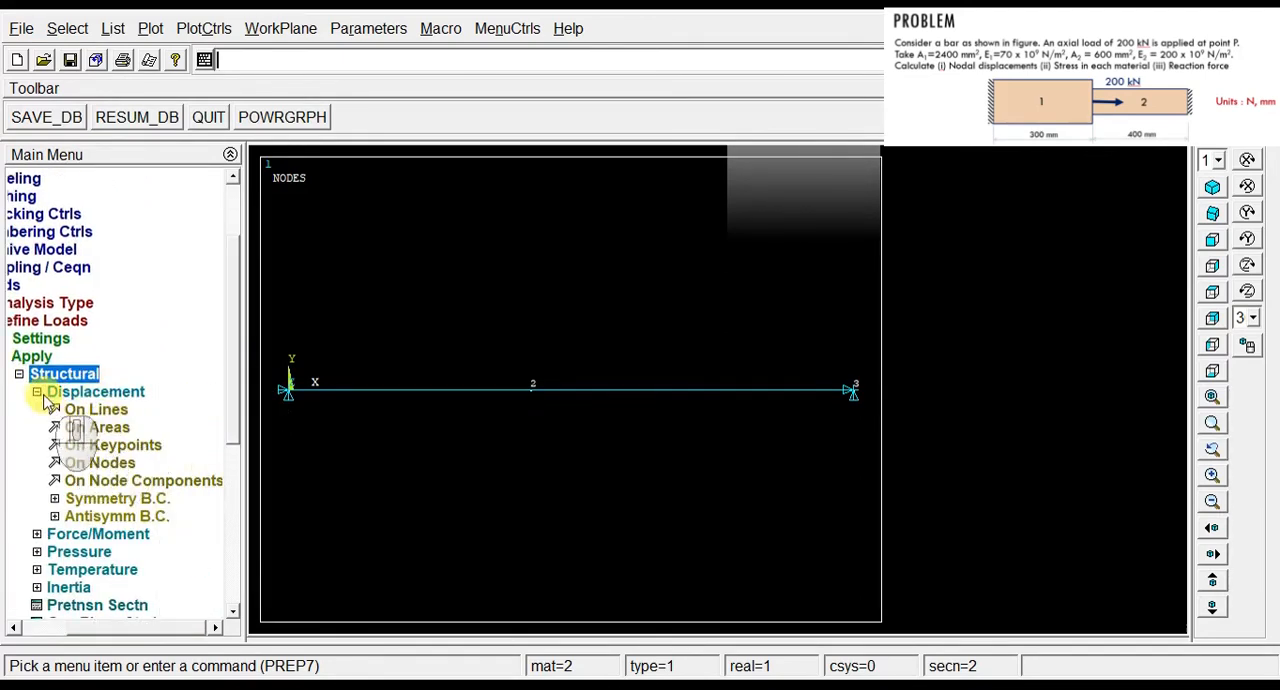
pyautogui.click(44, 391)
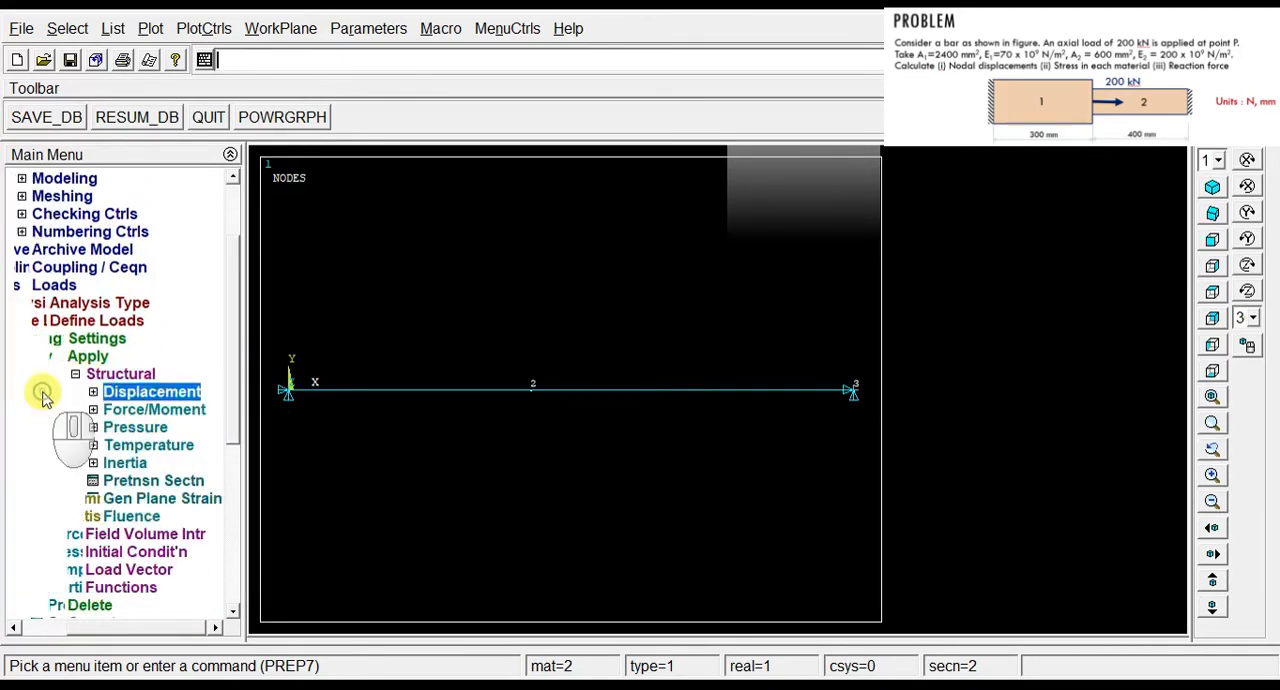
pyautogui.click(145, 411)
pyautogui.click(112, 447)
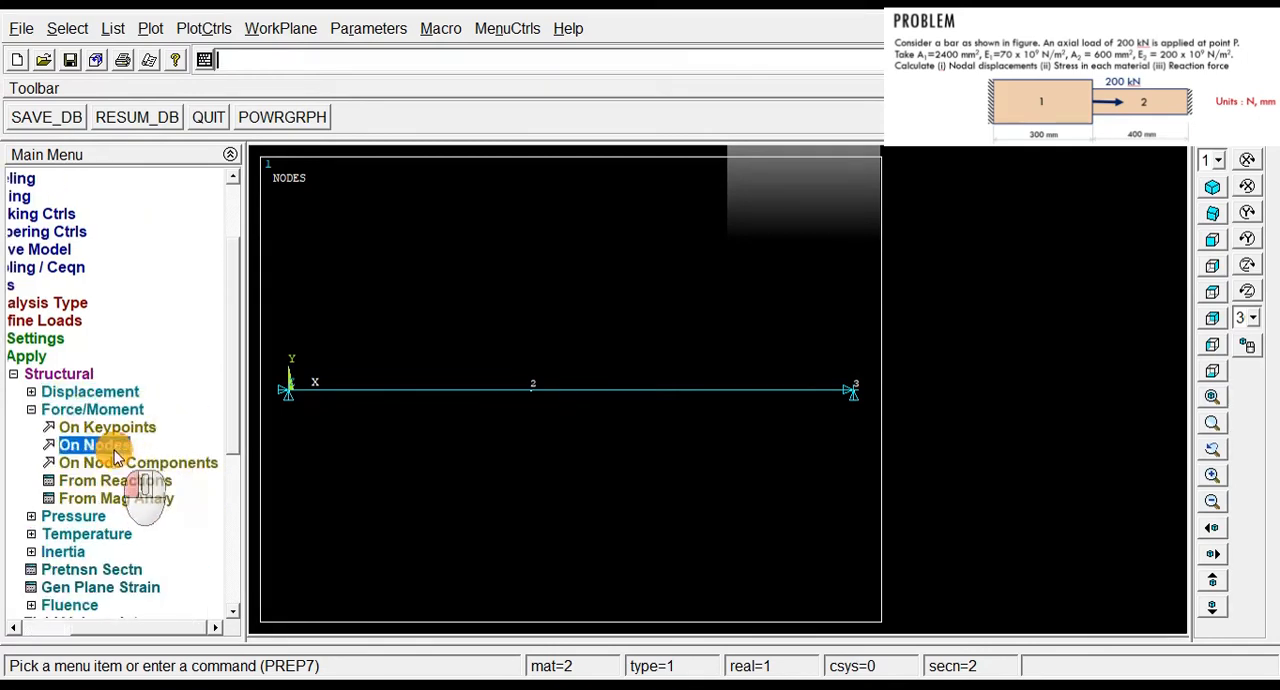
pyautogui.click(531, 410)
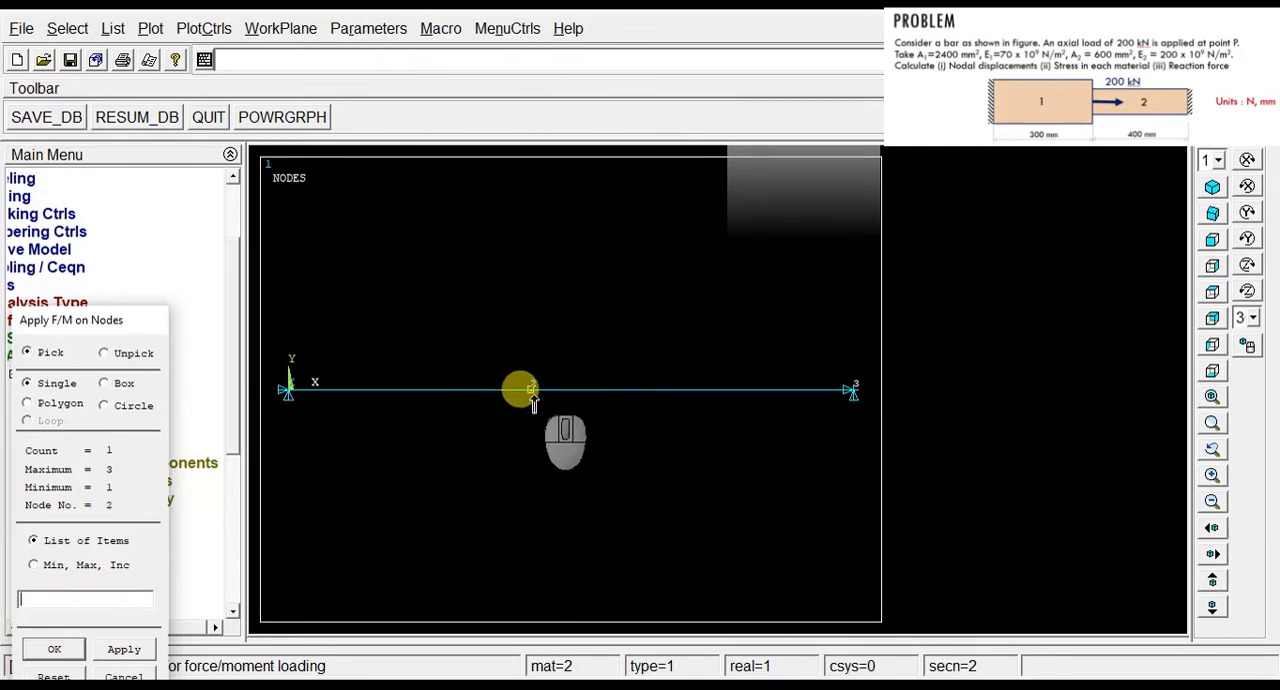
pyautogui.click(52, 650)
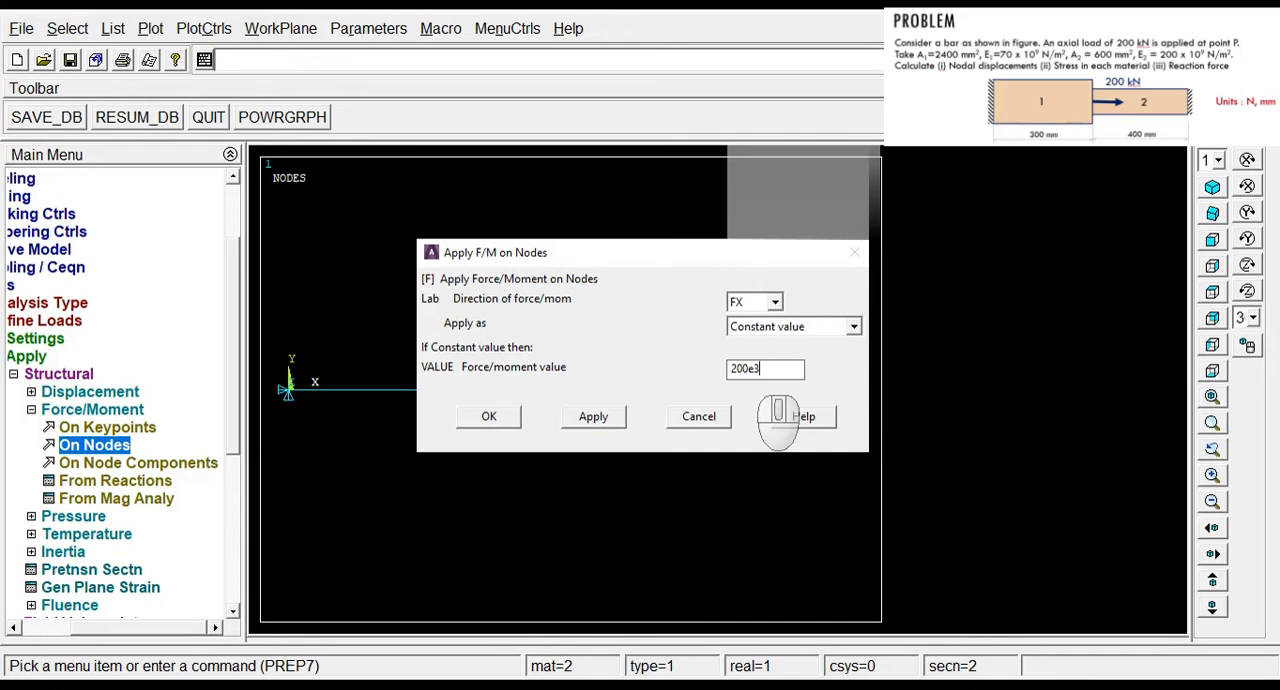
pyautogui.click(758, 369)
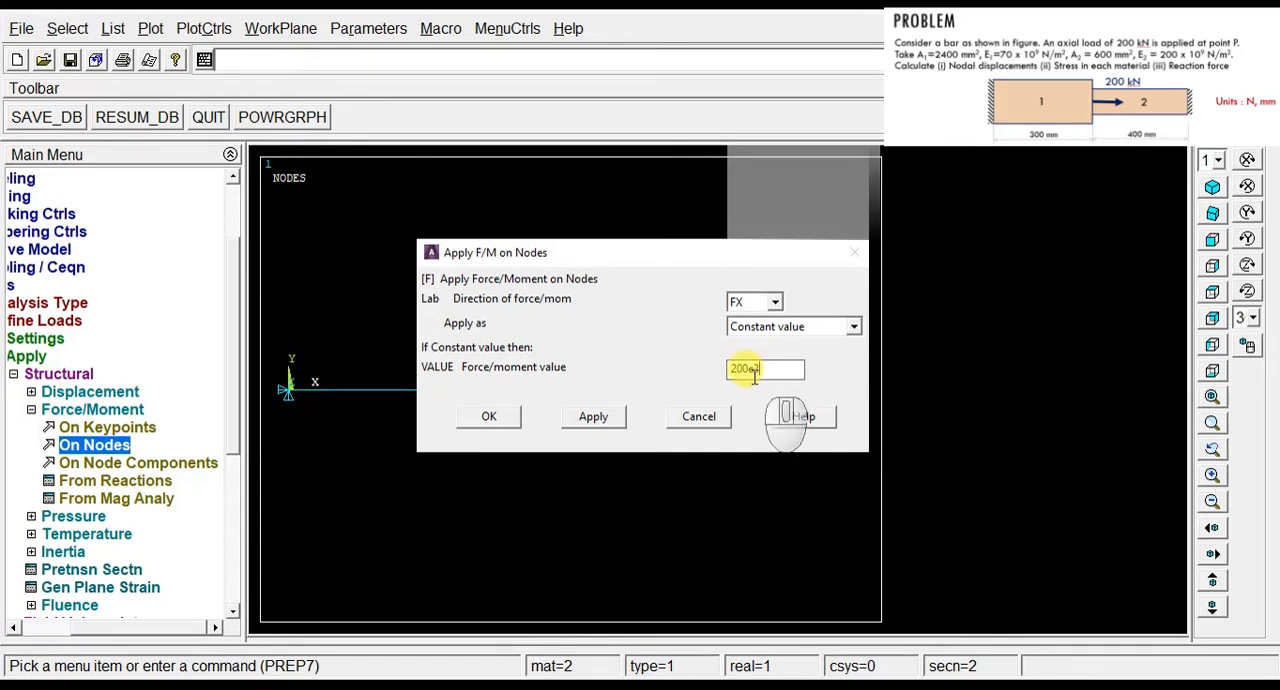
pyautogui.click(489, 418)
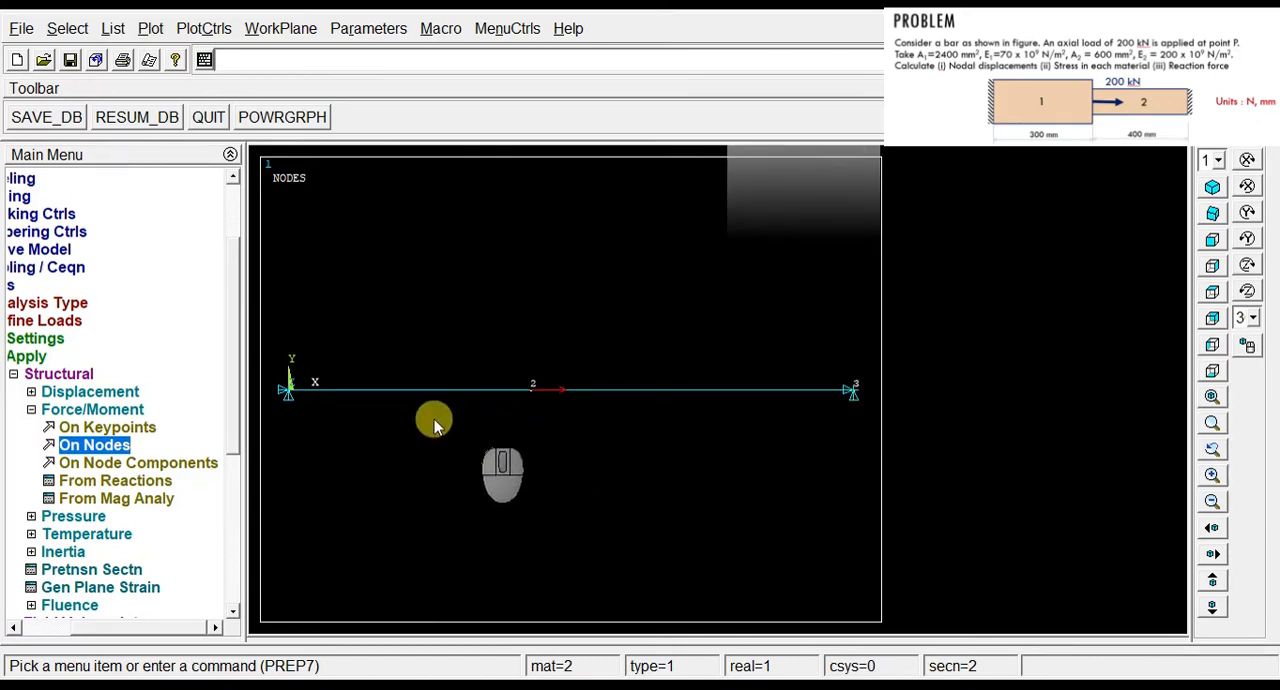
# Step: Solve the current load step, and close the completion note and the status listing
pyautogui.click(30, 374)
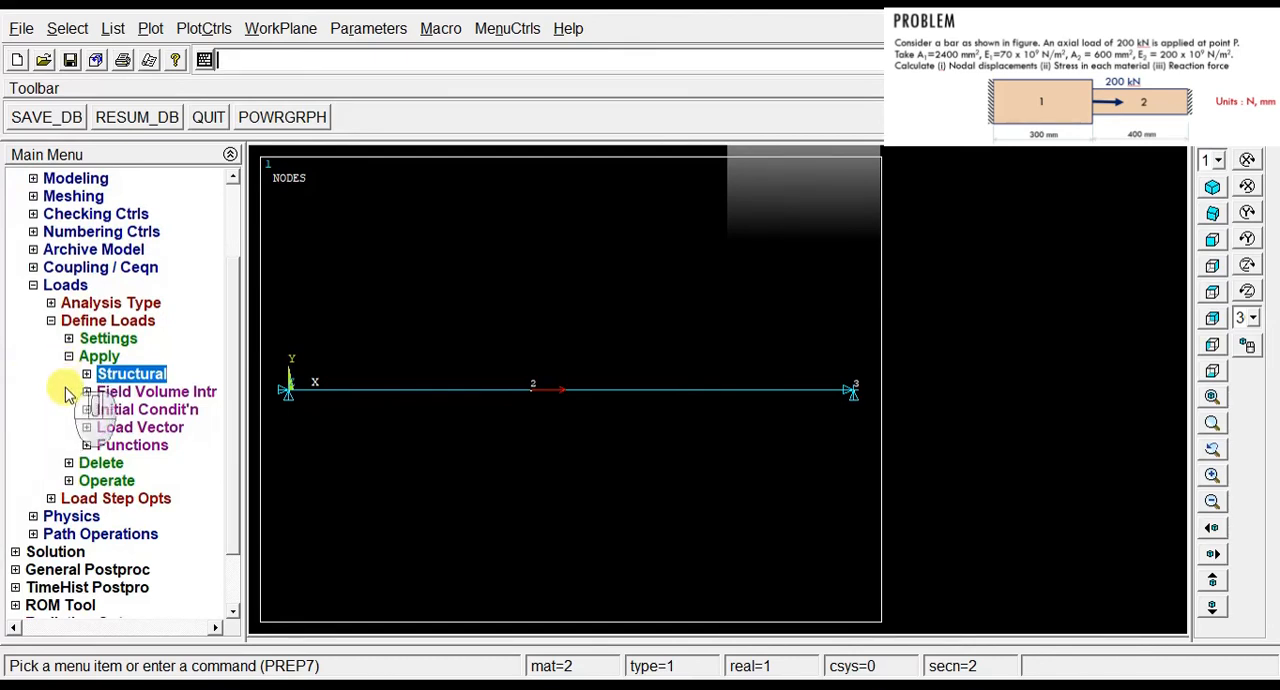
pyautogui.click(55, 553)
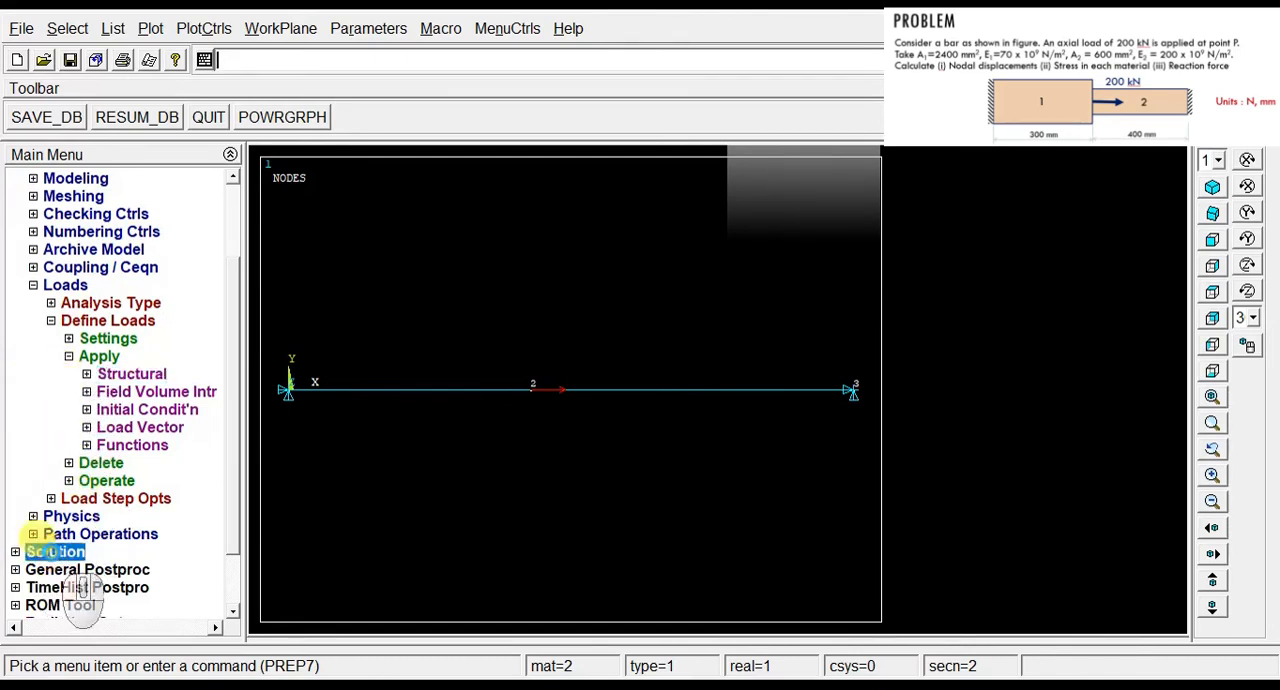
pyautogui.click(63, 321)
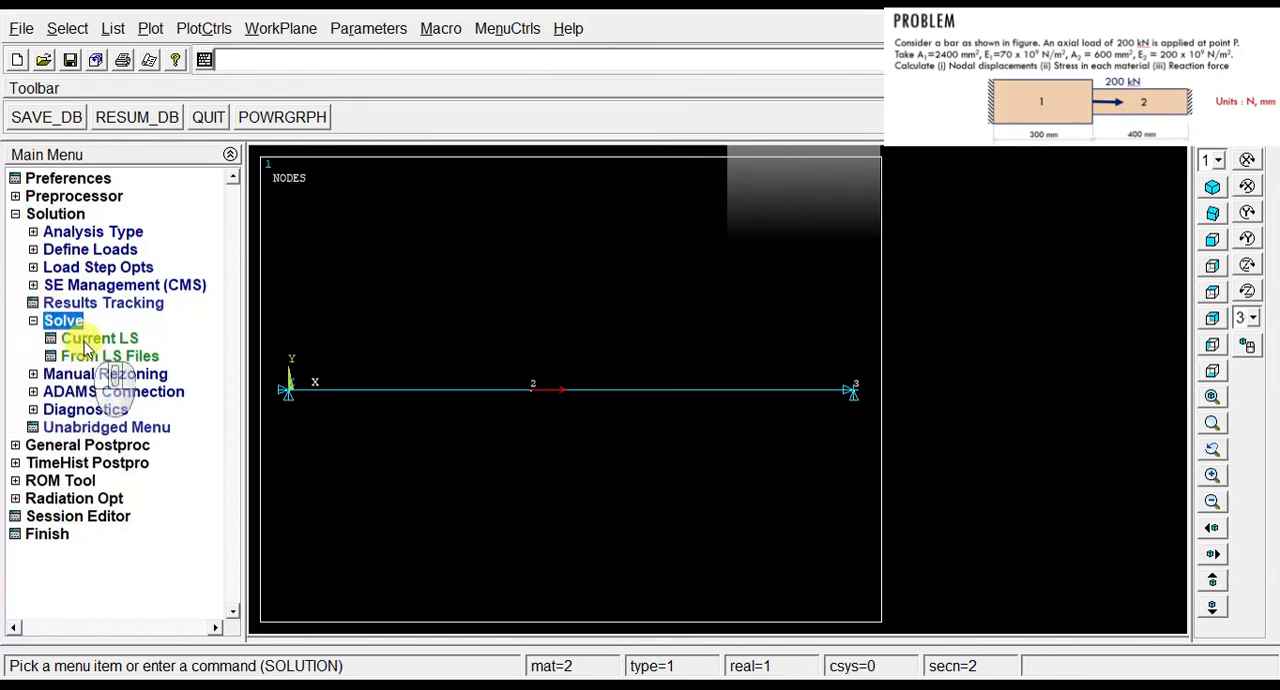
pyautogui.click(85, 345)
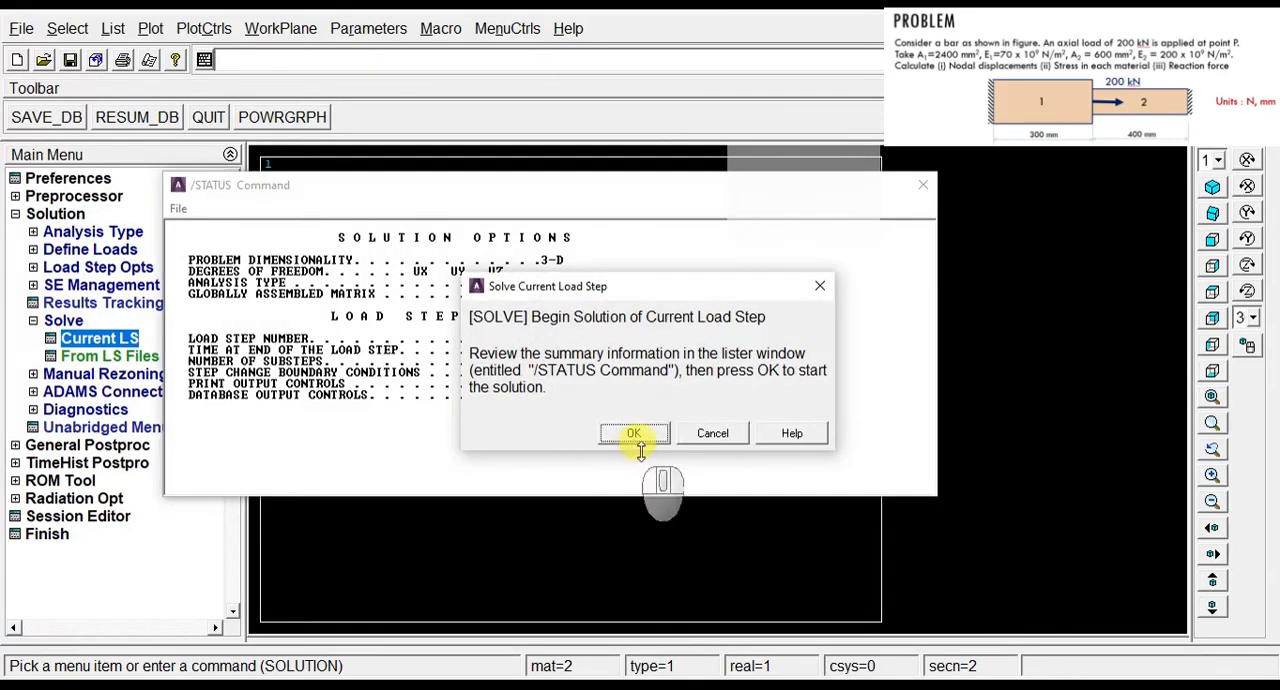
pyautogui.click(645, 430)
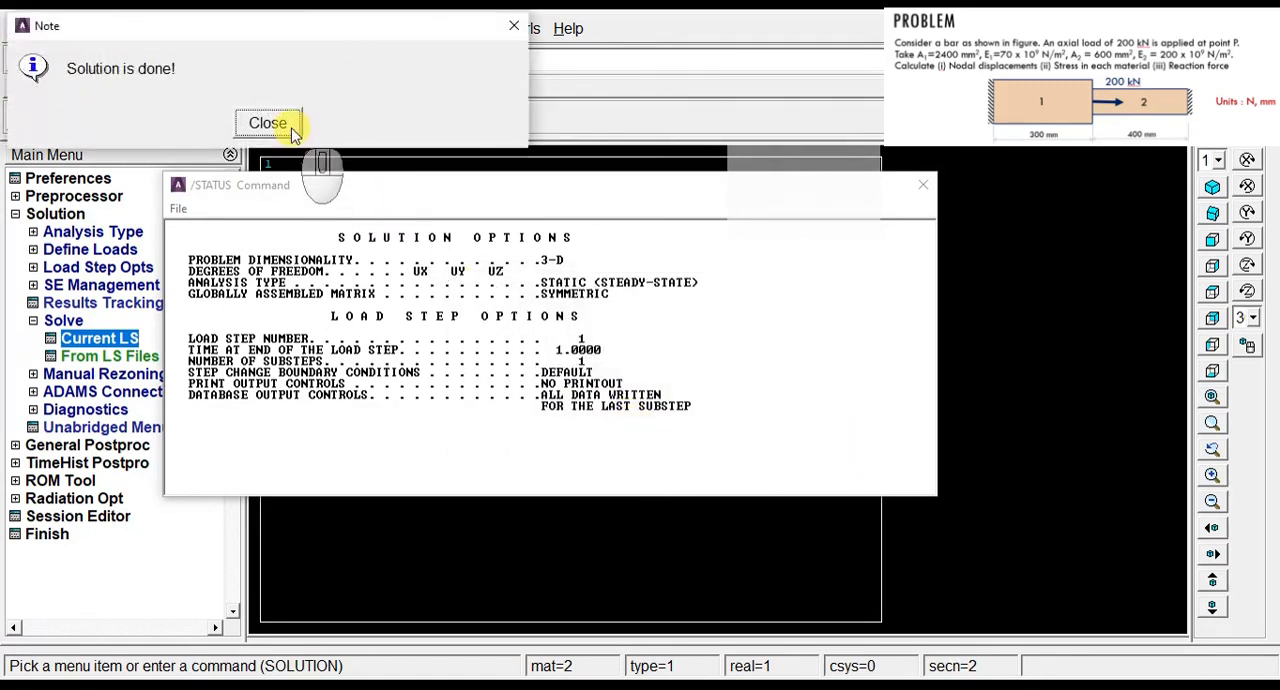
pyautogui.click(268, 123)
pyautogui.click(923, 185)
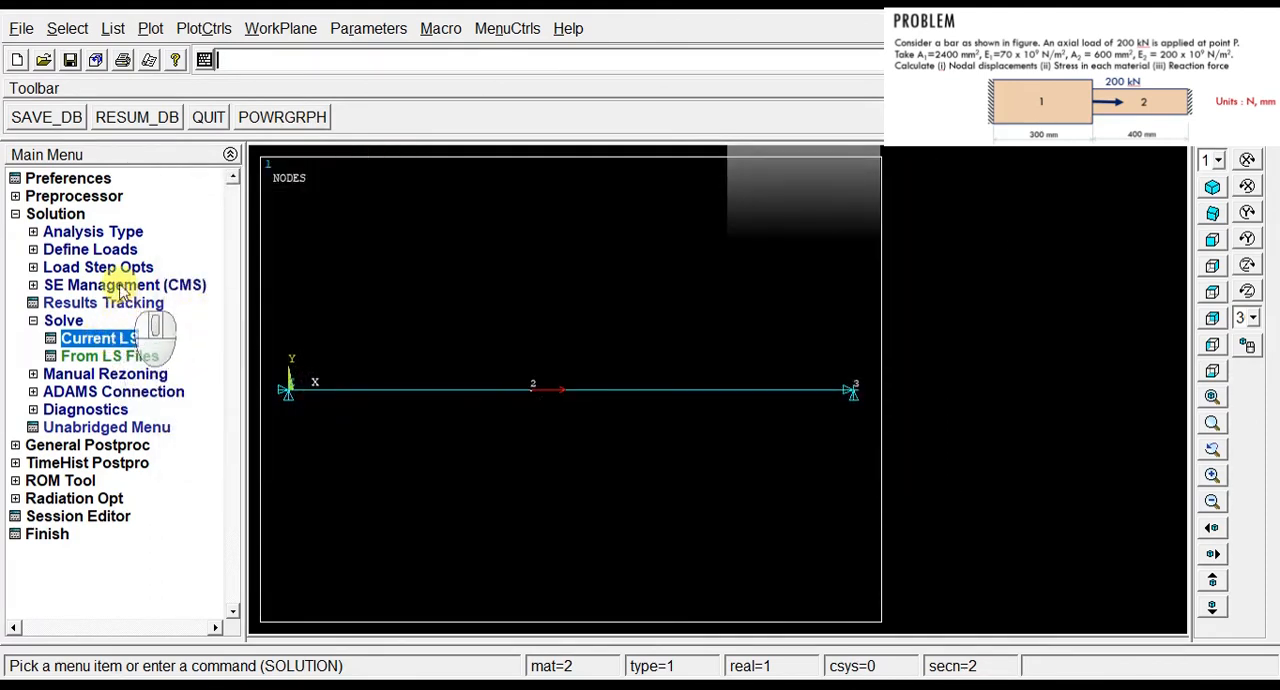
# Step: Read the first results set in the general postprocessor
pyautogui.click(76, 445)
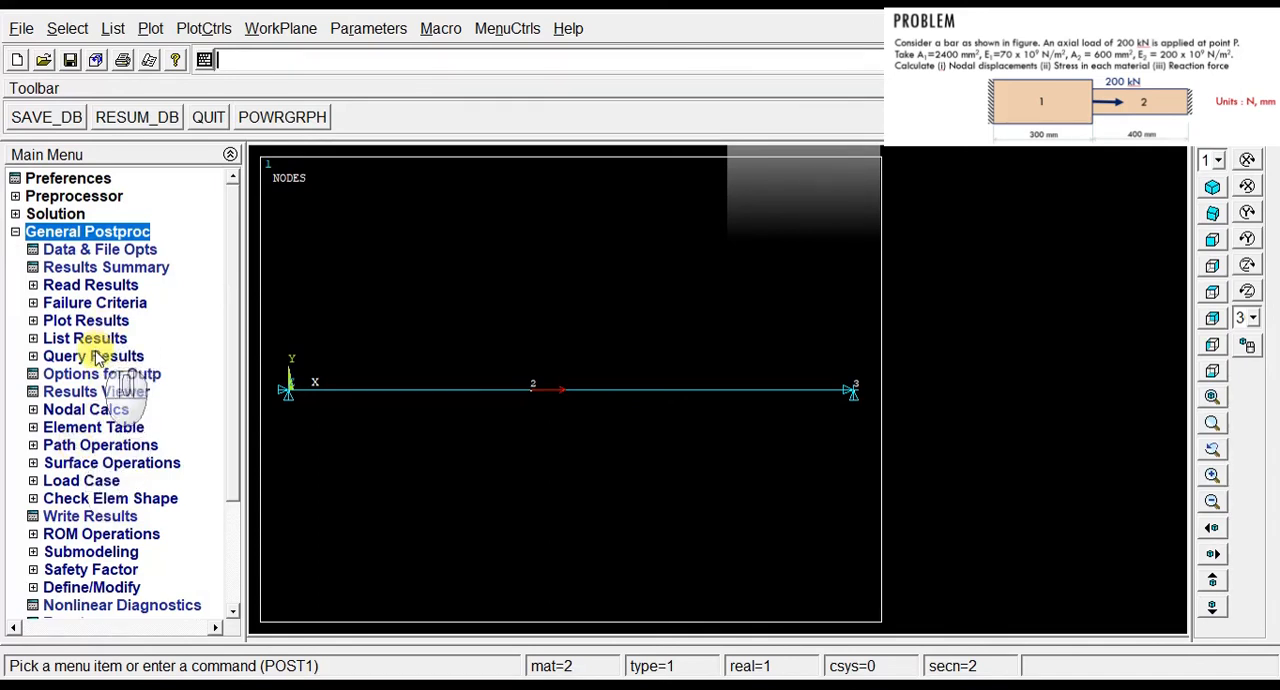
pyautogui.click(90, 287)
pyautogui.click(90, 303)
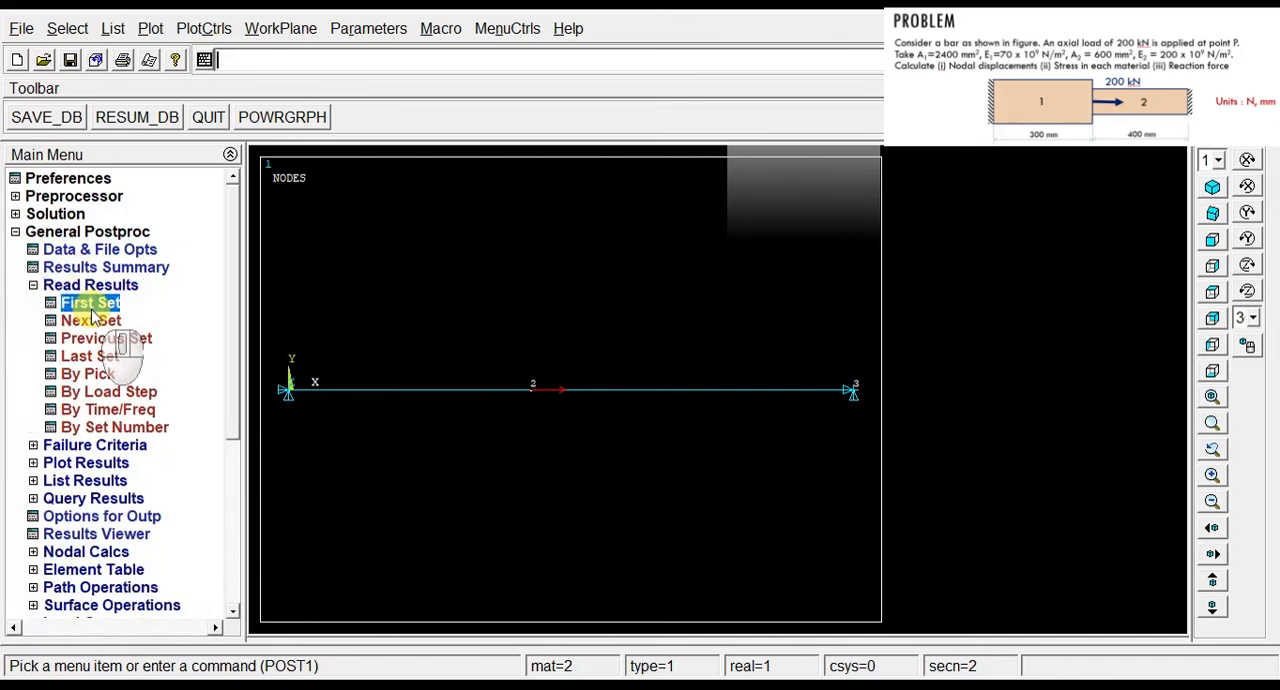
# Step: List the nodal DOF solution as displacement vector sum and examine the UX displacement at node 2
pyautogui.click(97, 481)
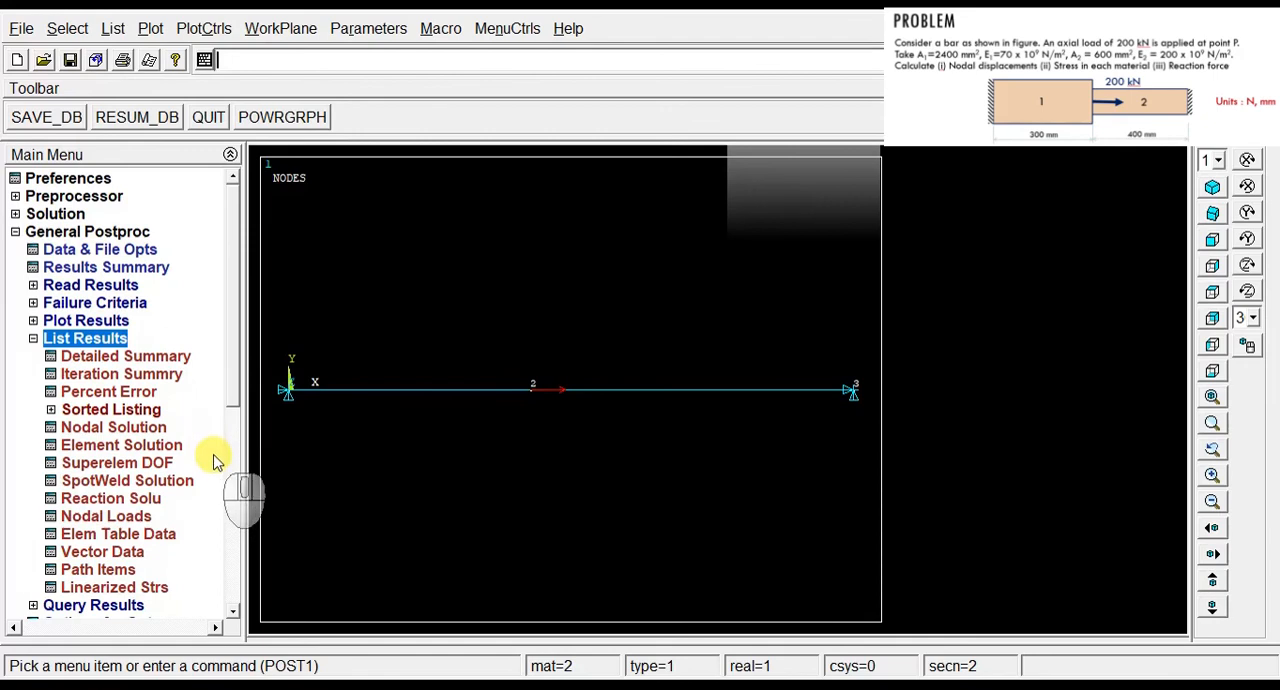
pyautogui.click(150, 428)
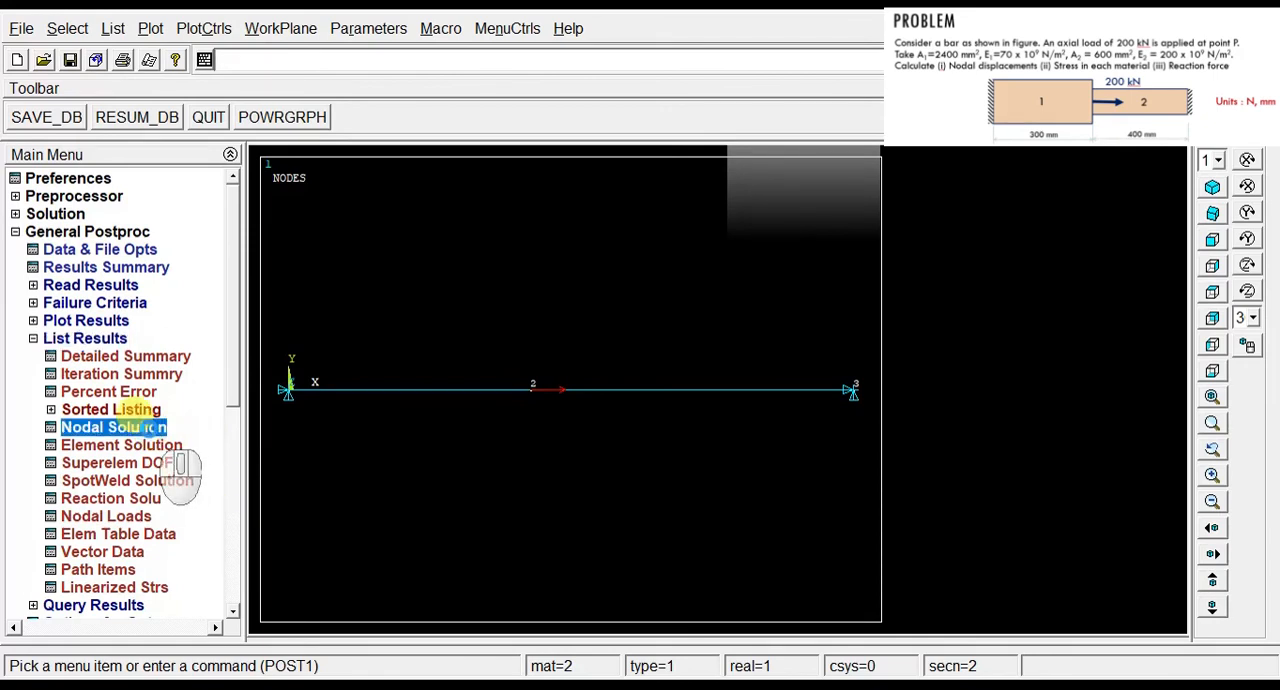
pyautogui.click(575, 262)
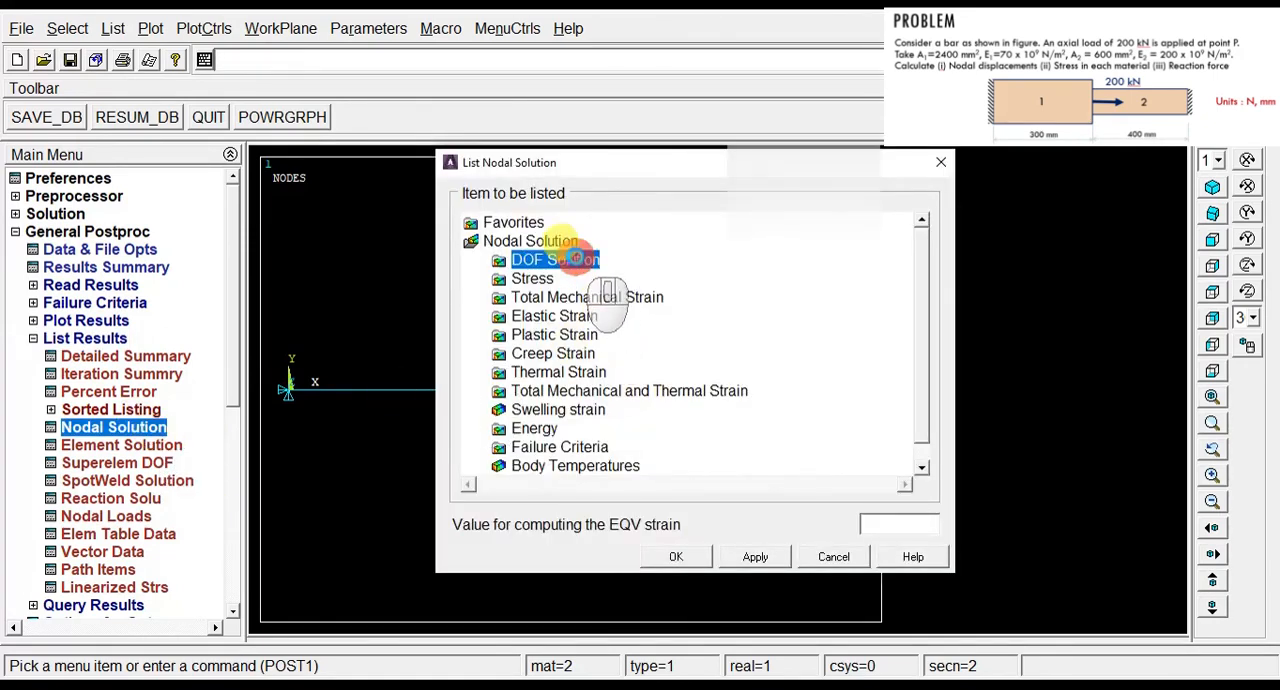
pyautogui.click(659, 336)
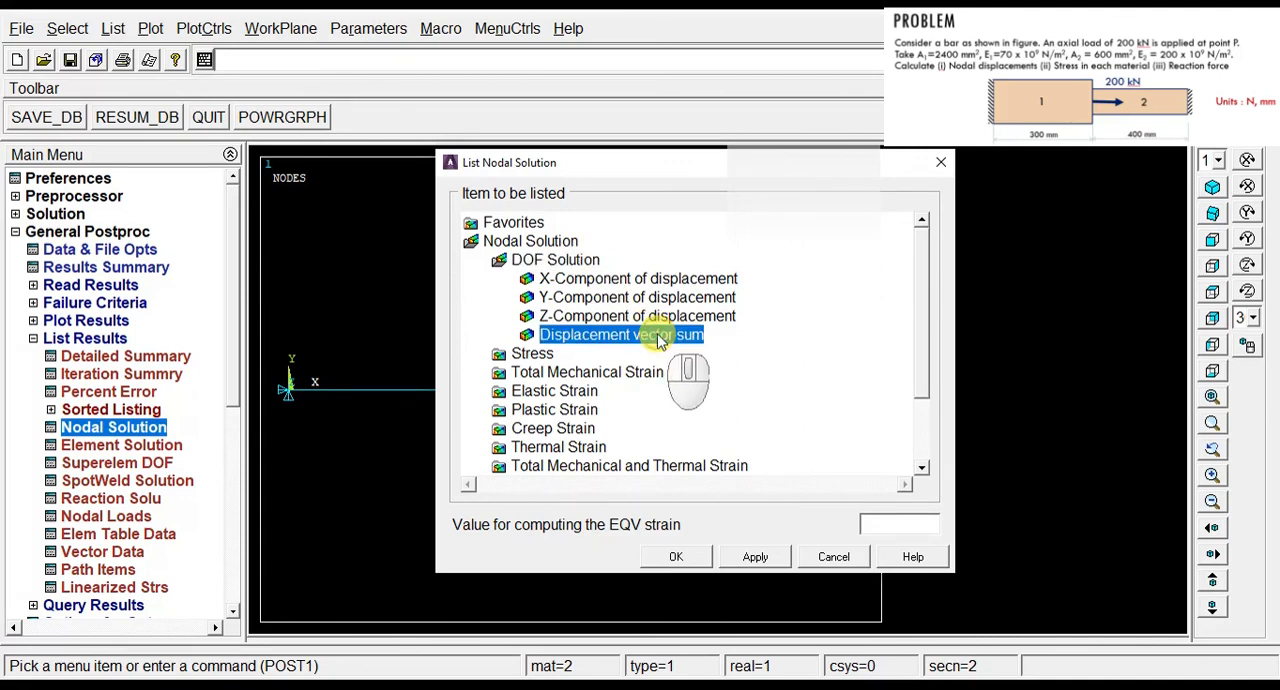
pyautogui.click(678, 557)
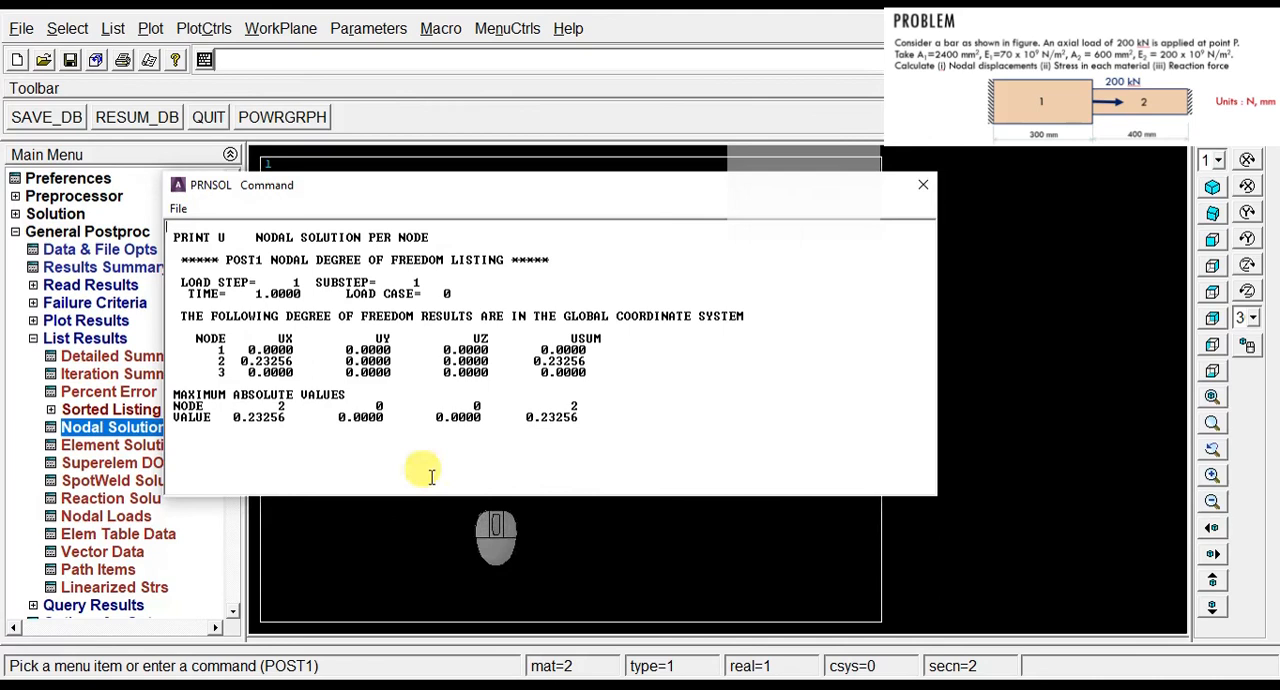
pyautogui.moveTo(308, 361); pyautogui.dragTo(237, 362)
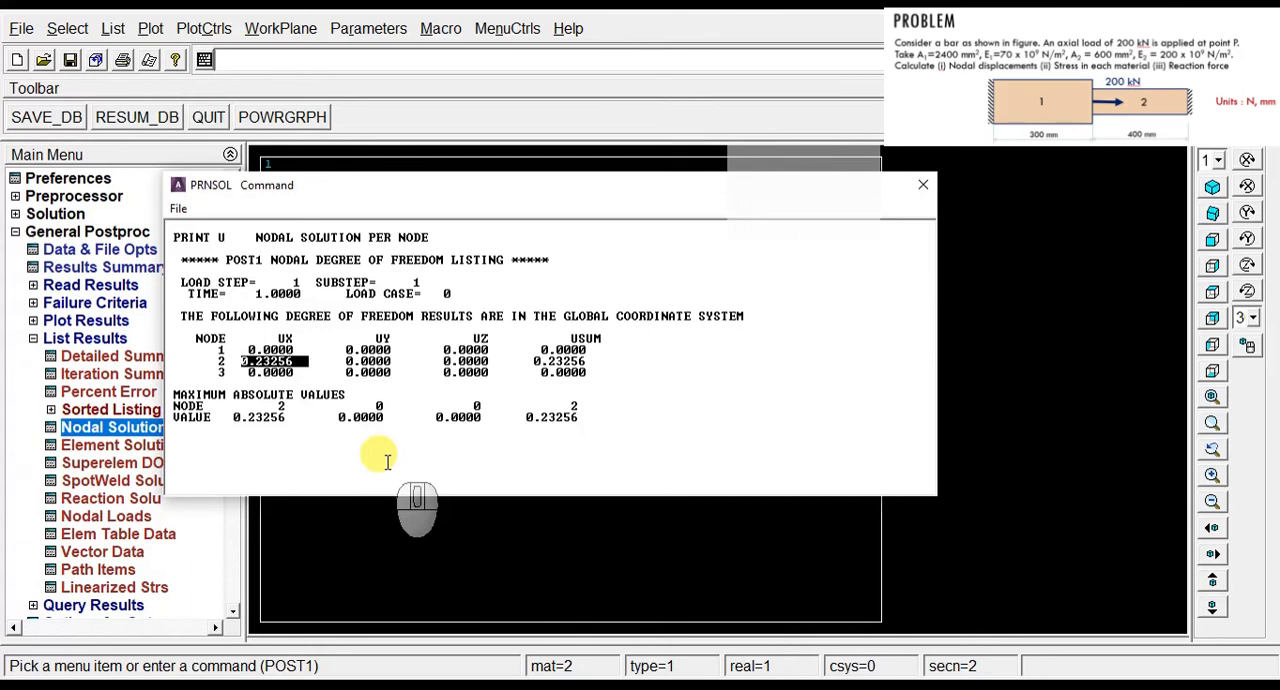
pyautogui.click(300, 370)
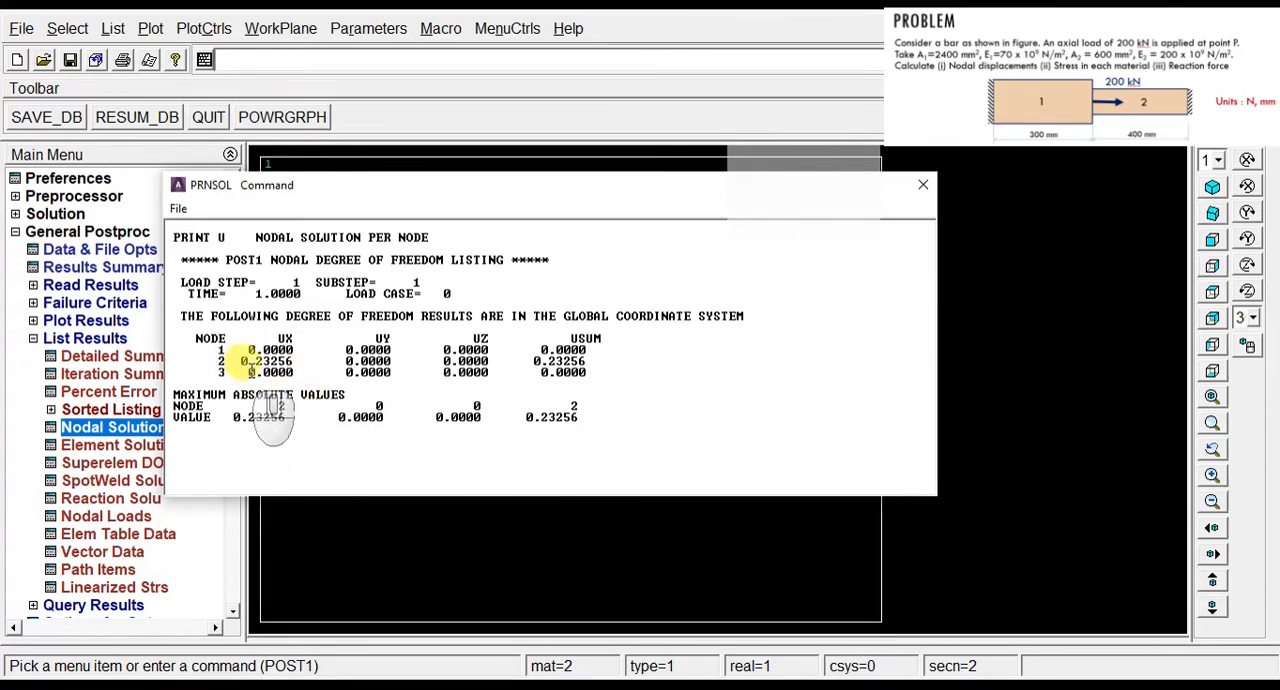
pyautogui.moveTo(250, 366); pyautogui.dragTo(283, 377)
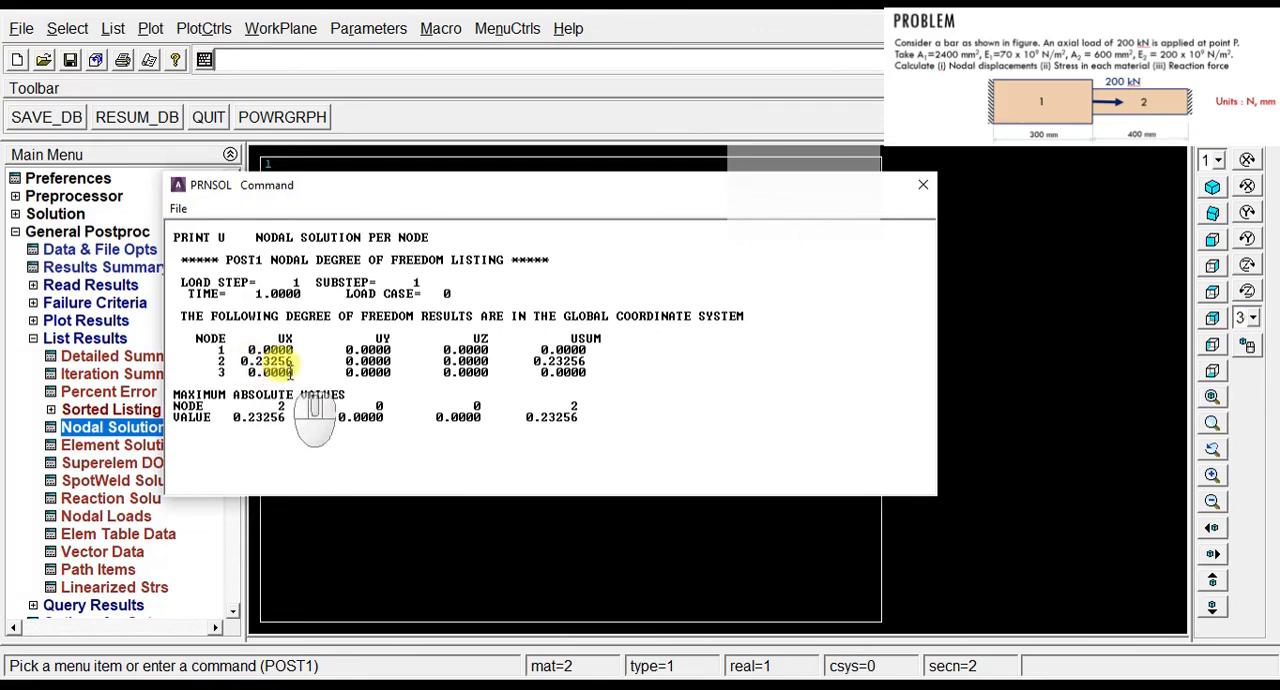